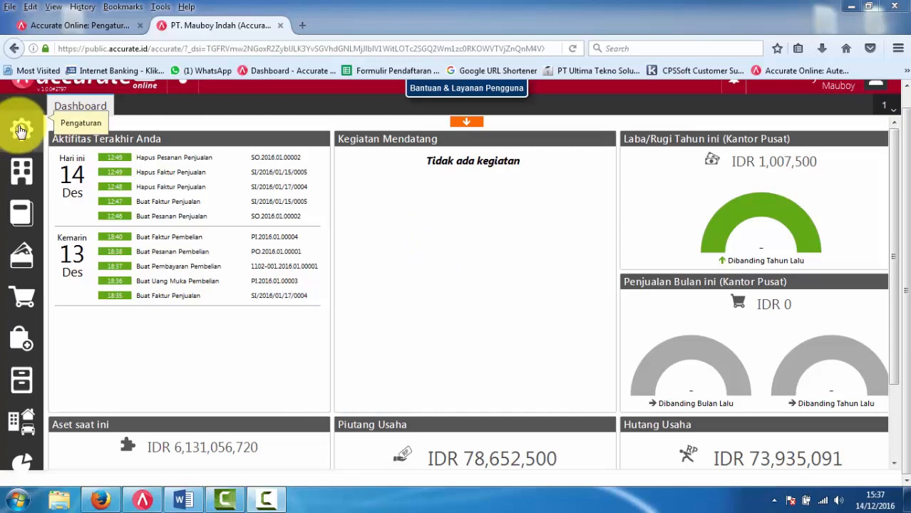
- Open the company preferences and review the enabled options in the Fitur section
{"action": "left_click", "coordinate": [22, 128]}
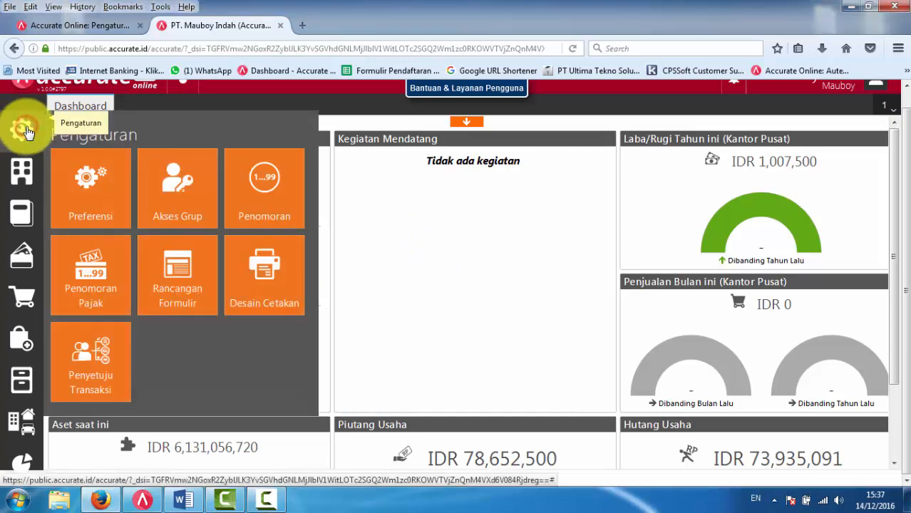
{"action": "left_click", "coordinate": [70, 181]}
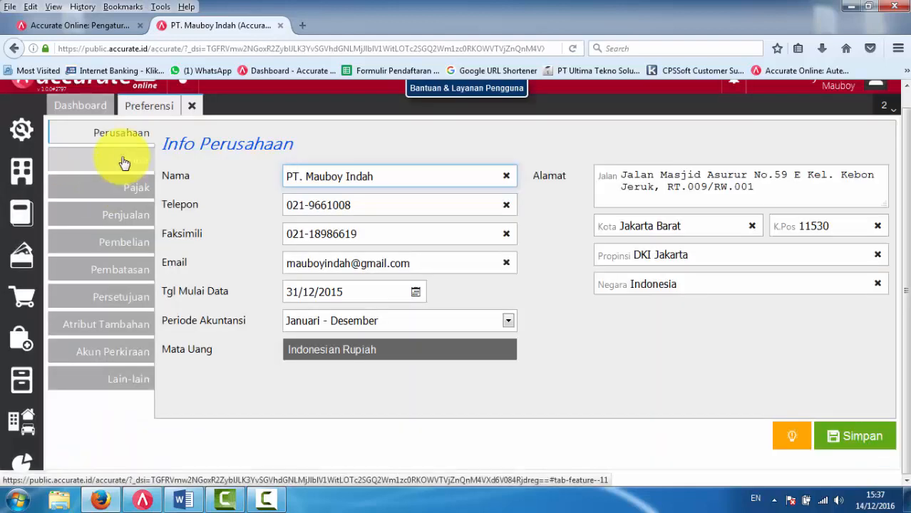
{"action": "left_click", "coordinate": [124, 164]}
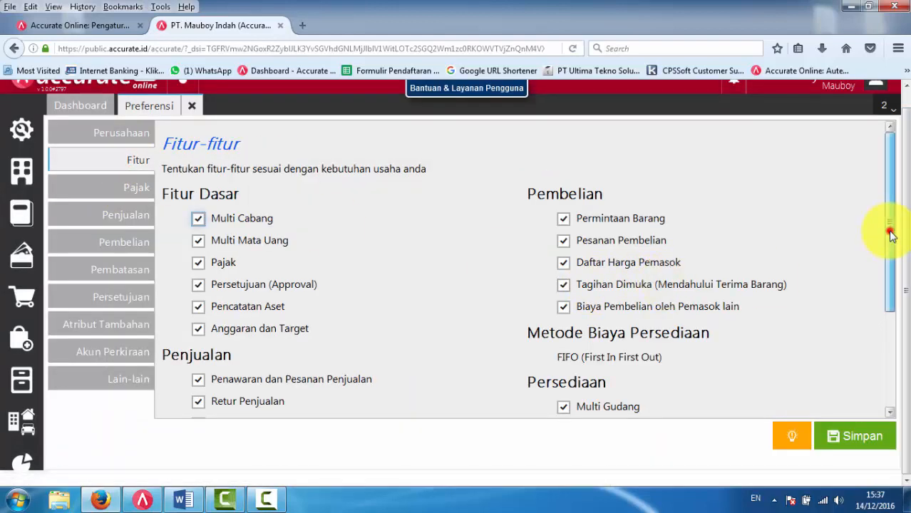
{"action": "scroll", "coordinate": [889, 237], "scroll_direction": "down", "scroll_amount": 1}
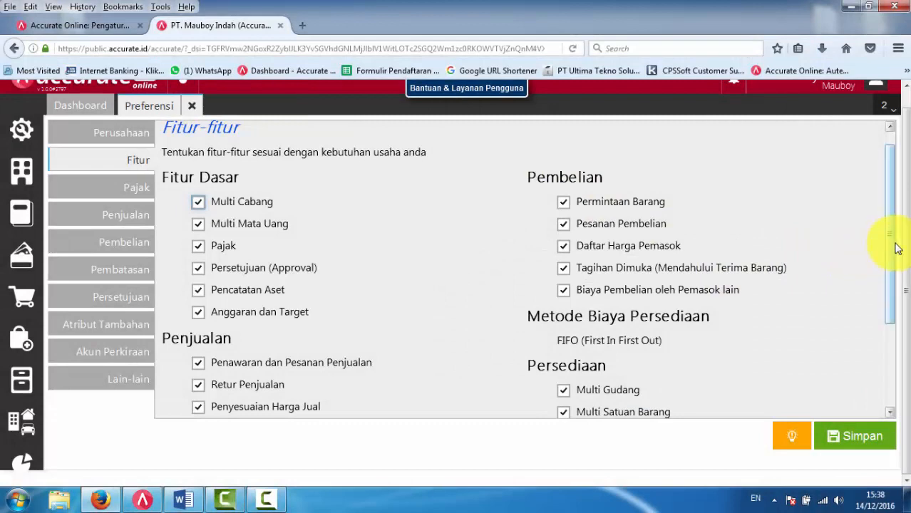
{"action": "left_click_drag", "start_coordinate": [890, 243], "coordinate": [874, 315]}
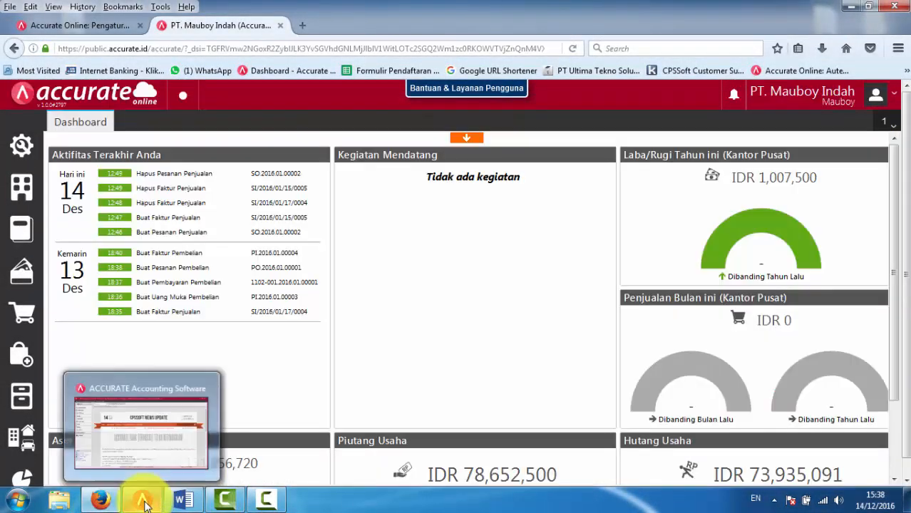
- Switch to ACCURATE 5 desktop, review its Sales and Purchase process flows, and close the explorer
{"action": "left_click", "coordinate": [143, 499]}
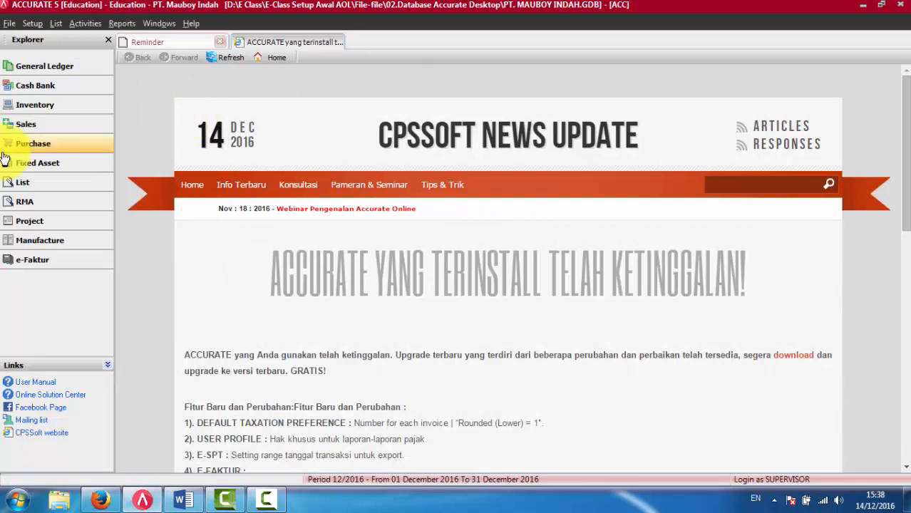
{"action": "left_click", "coordinate": [26, 126]}
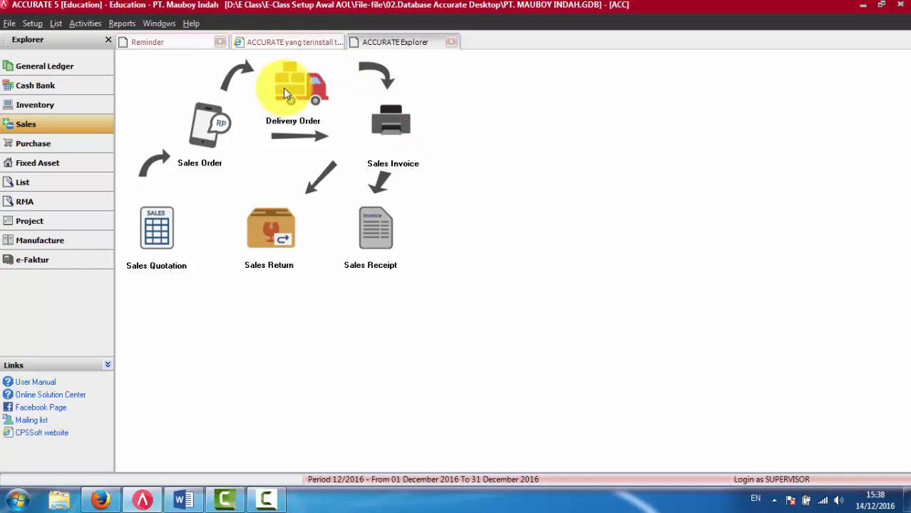
{"action": "left_click", "coordinate": [25, 147]}
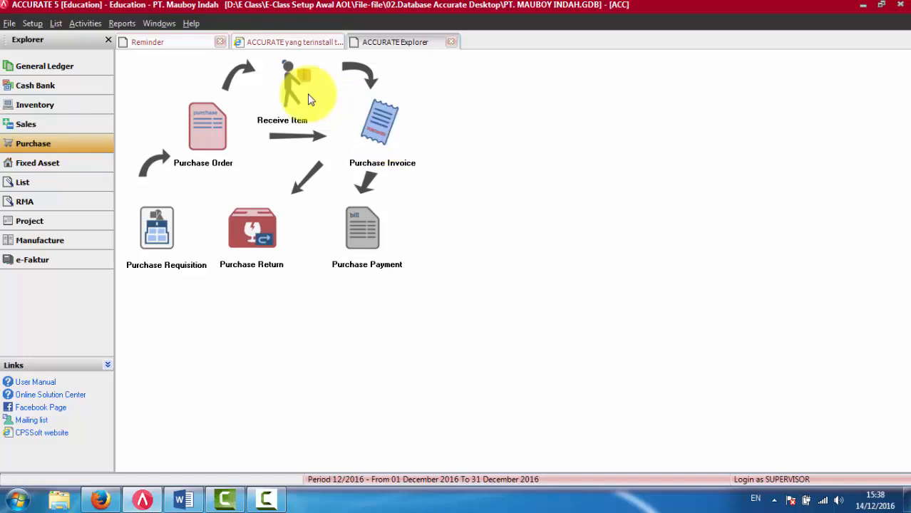
{"action": "left_click", "coordinate": [21, 125]}
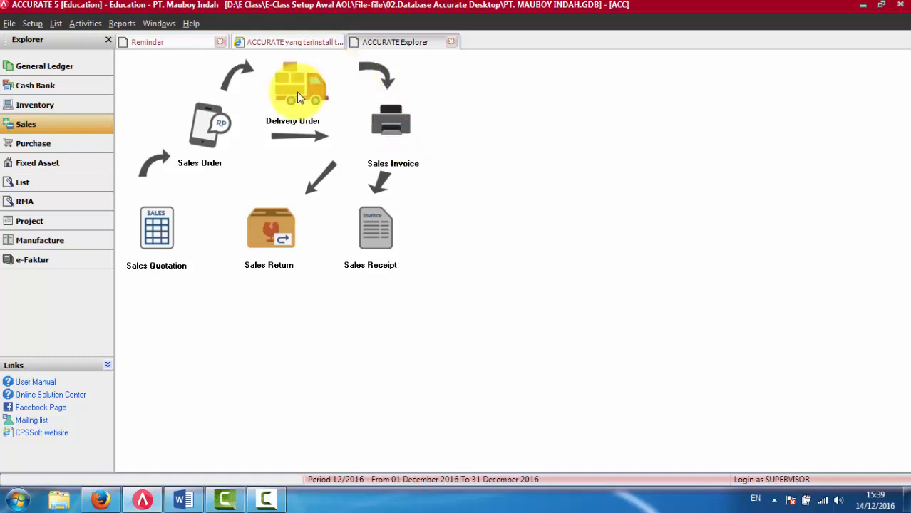
{"action": "left_click", "coordinate": [451, 42]}
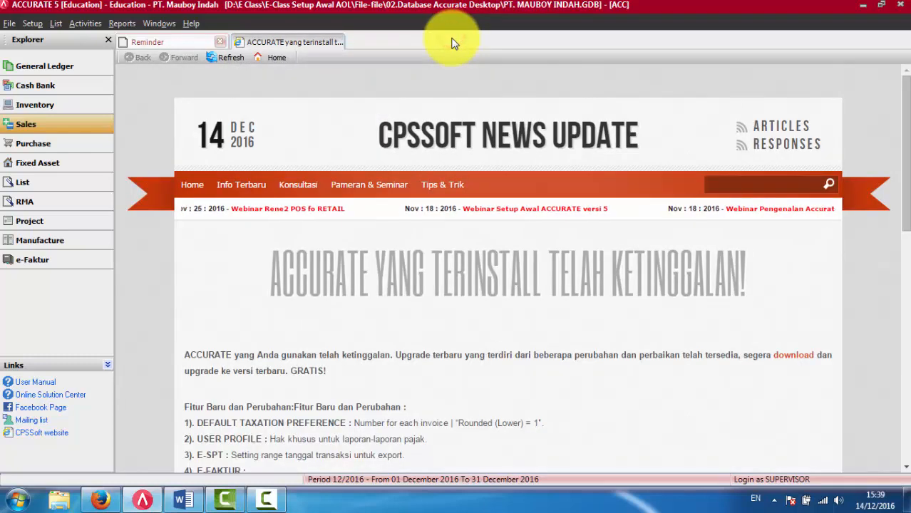
- Switch back to Accurate Online in Firefox and open a new sales order (Pesanan Penjualan) from Penjualan
{"action": "left_click", "coordinate": [100, 499]}
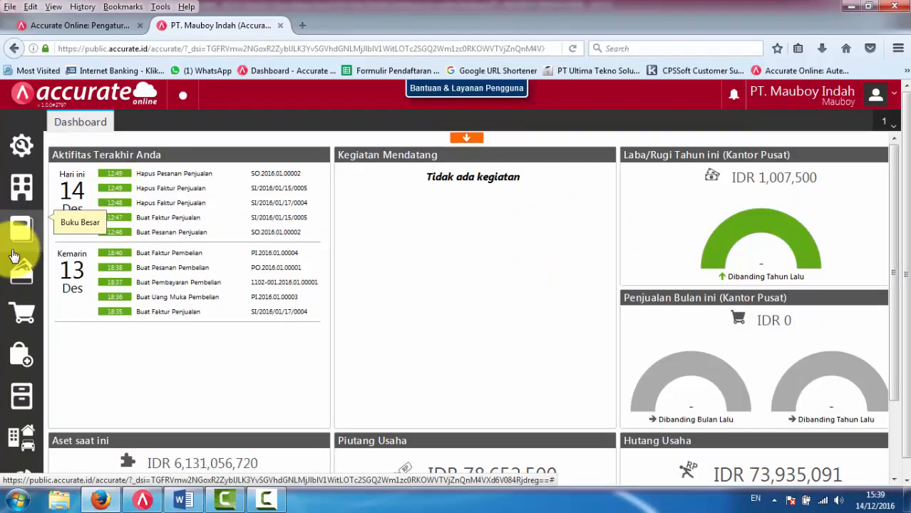
{"action": "left_click", "coordinate": [20, 273]}
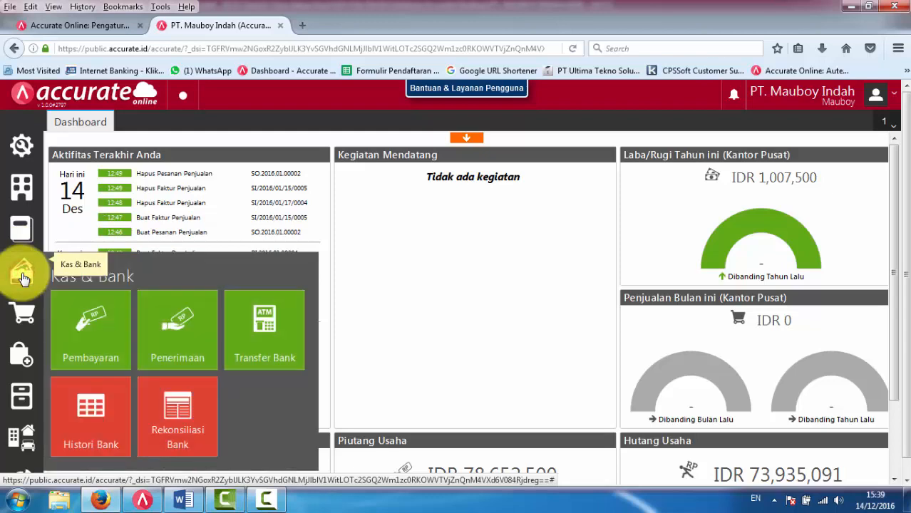
{"action": "left_click", "coordinate": [27, 314]}
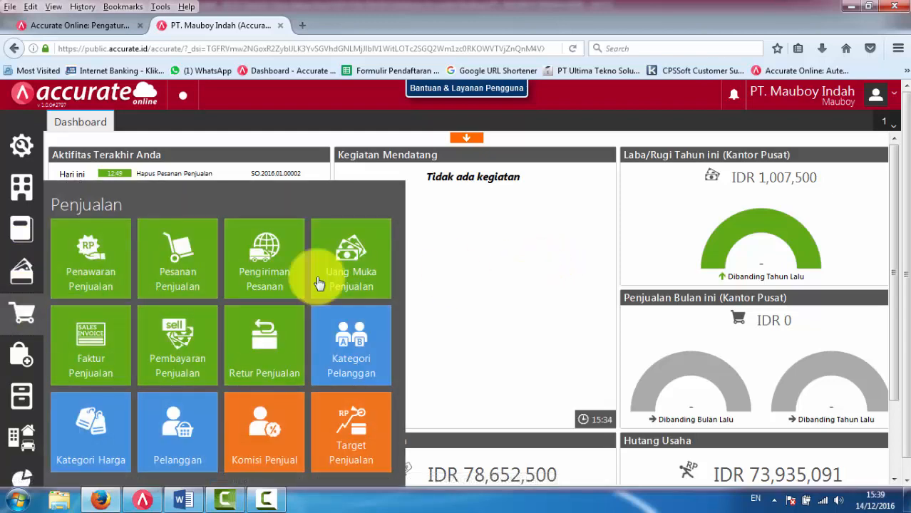
{"action": "left_click", "coordinate": [171, 261]}
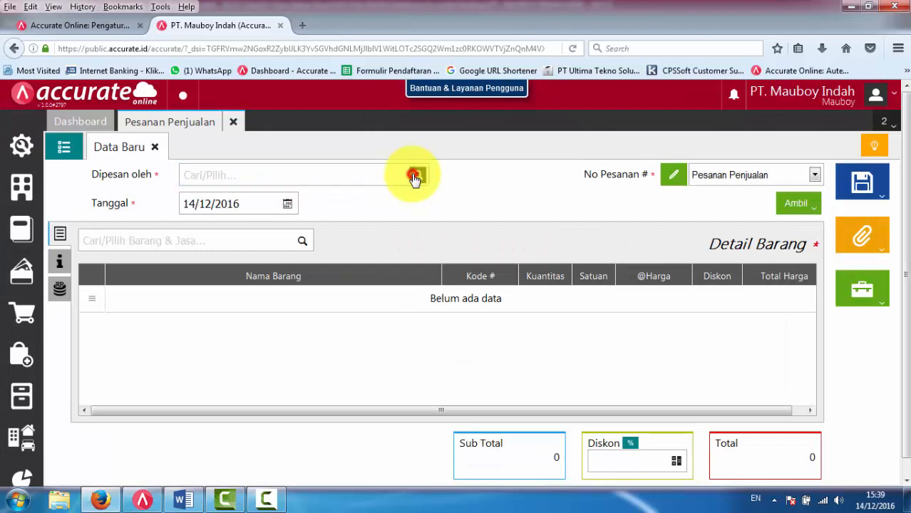
- Set the sales order's customer to Indah Electrik, PT and its date to 10/01/2016
{"action": "left_click", "coordinate": [417, 176]}
{"action": "left_click_drag", "start_coordinate": [424, 213], "coordinate": [425, 243]}
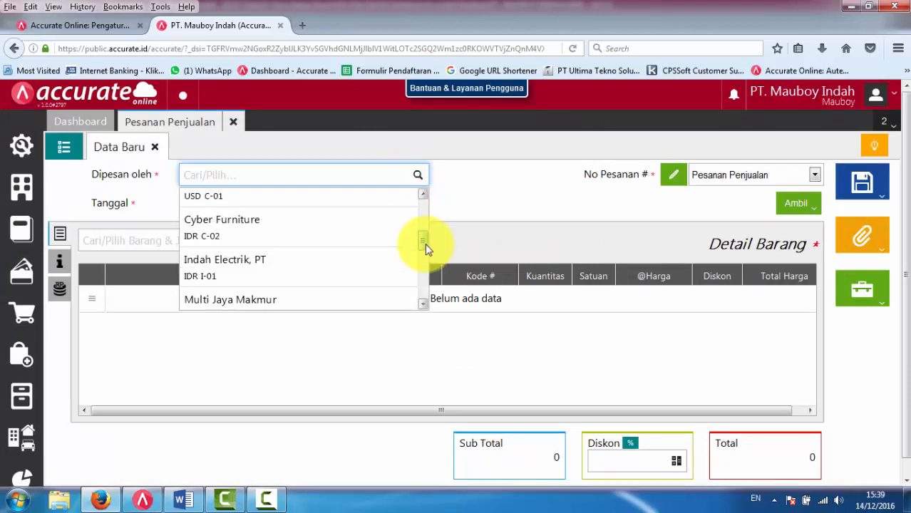
{"action": "left_click", "coordinate": [244, 263]}
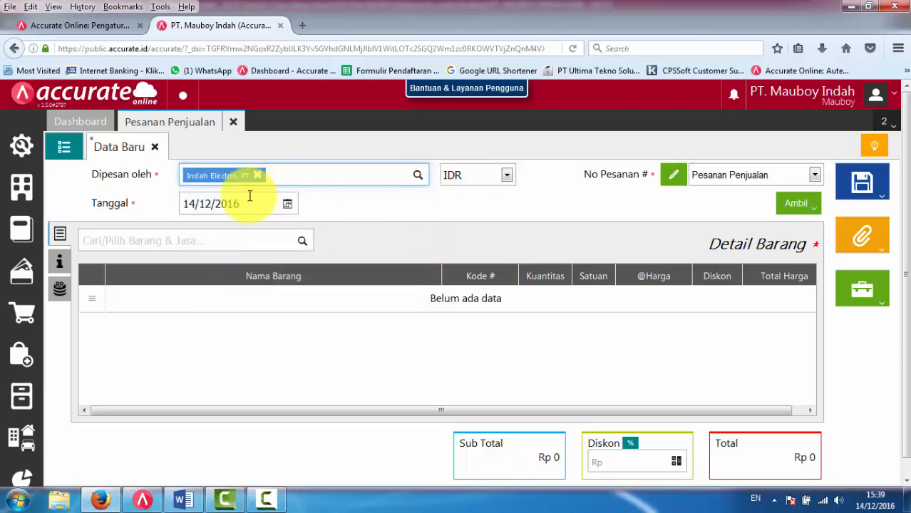
{"action": "left_click_drag", "start_coordinate": [240, 203], "coordinate": [170, 204]}
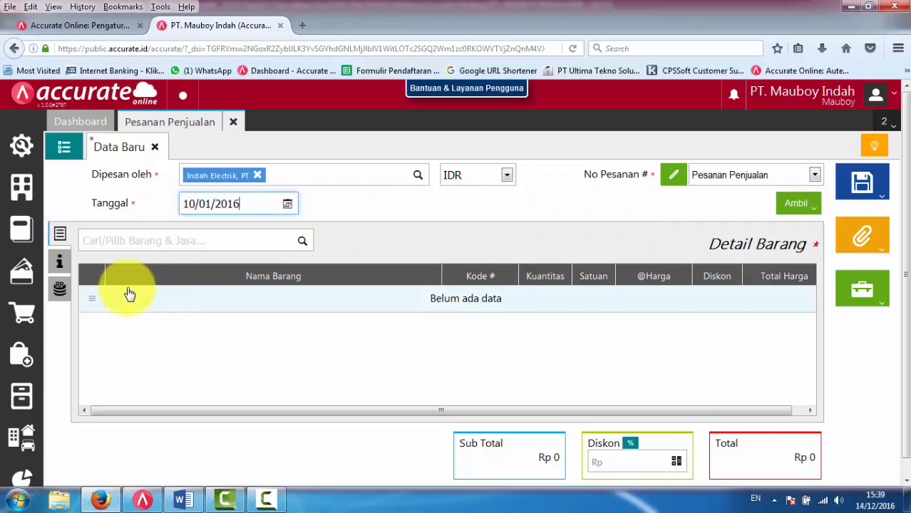
- Add the item AC Changhong CS-C09P3 to the sales order with its default details
{"action": "left_click", "coordinate": [308, 245]}
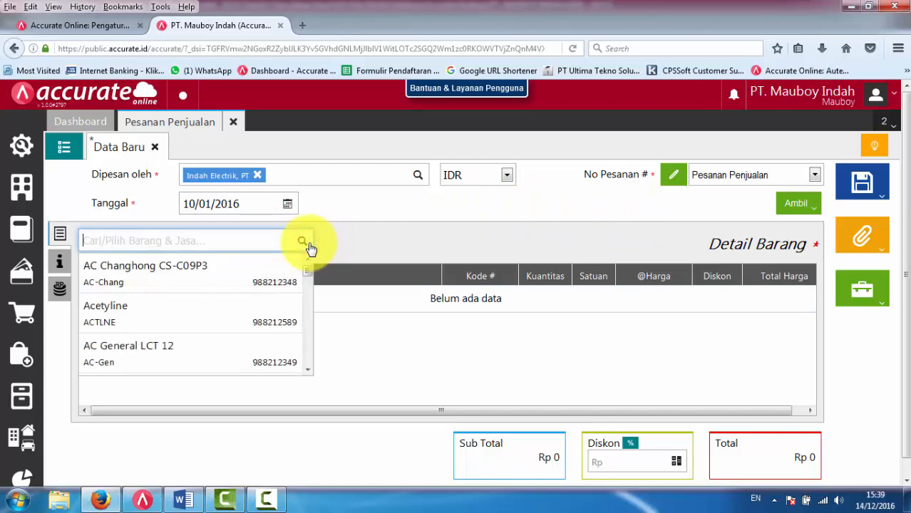
{"action": "left_click", "coordinate": [189, 290]}
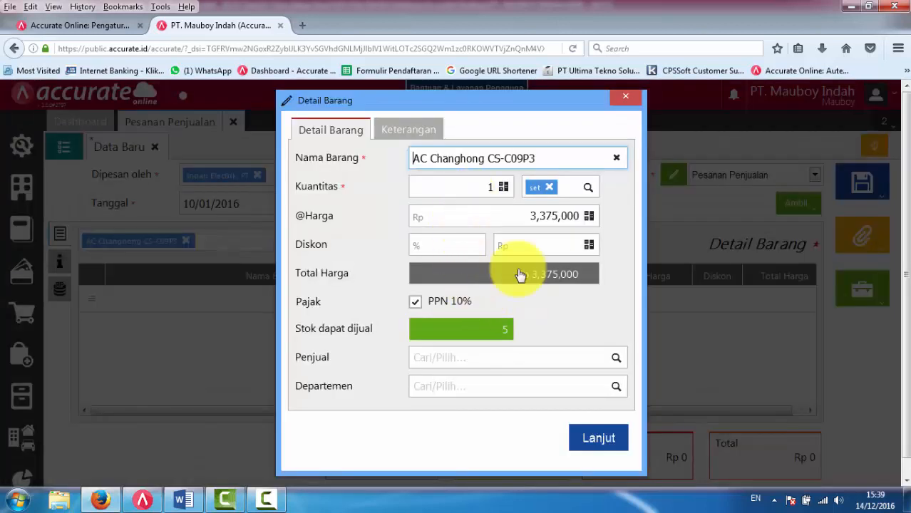
{"action": "left_click", "coordinate": [591, 436]}
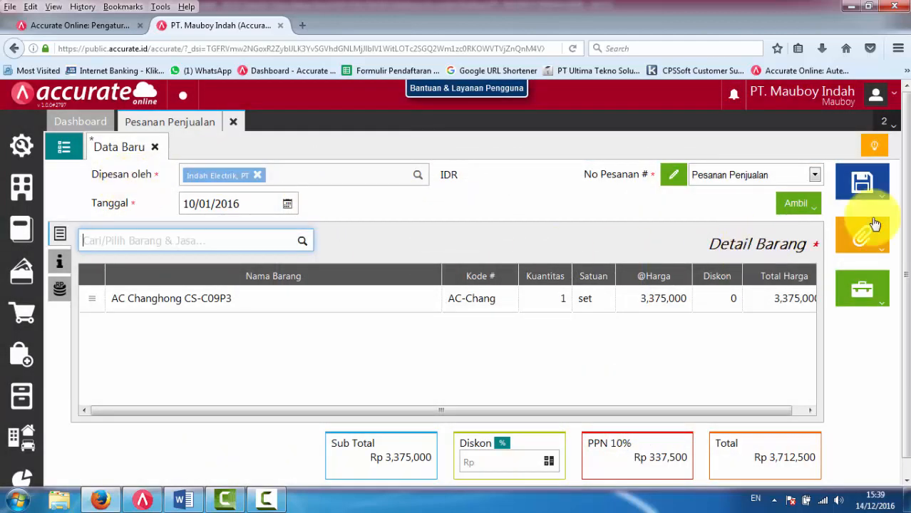
- Save the sales order with Ajukan Persetujuan, continue past the receivables-limit confirmation, and close the sales order module
{"action": "left_click", "coordinate": [863, 187]}
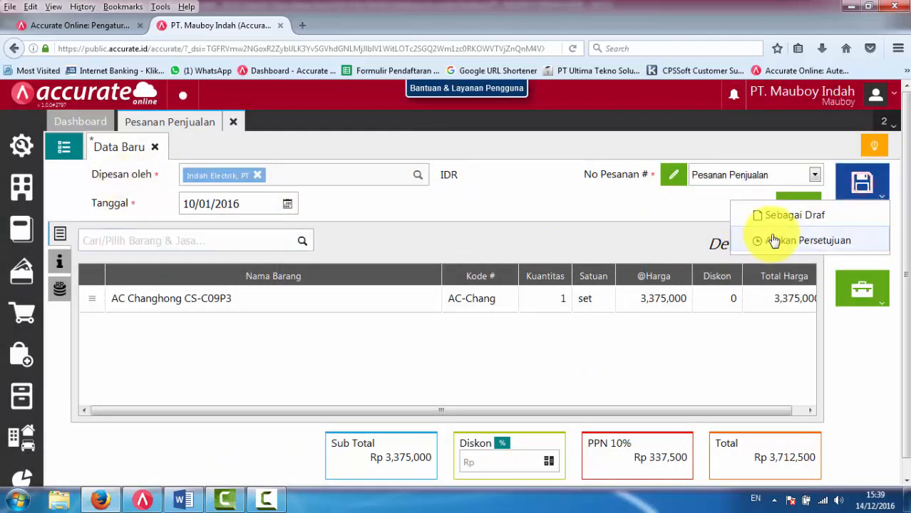
{"action": "left_click", "coordinate": [774, 240]}
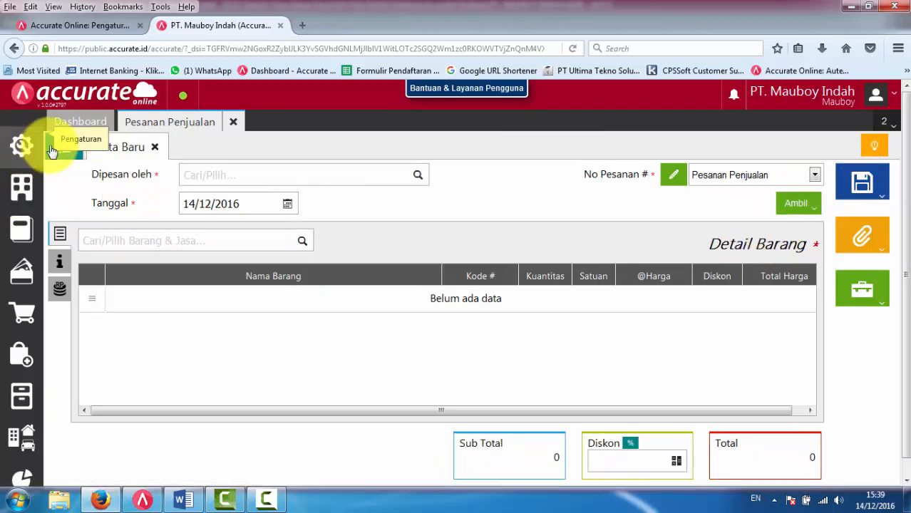
{"action": "left_click", "coordinate": [58, 146]}
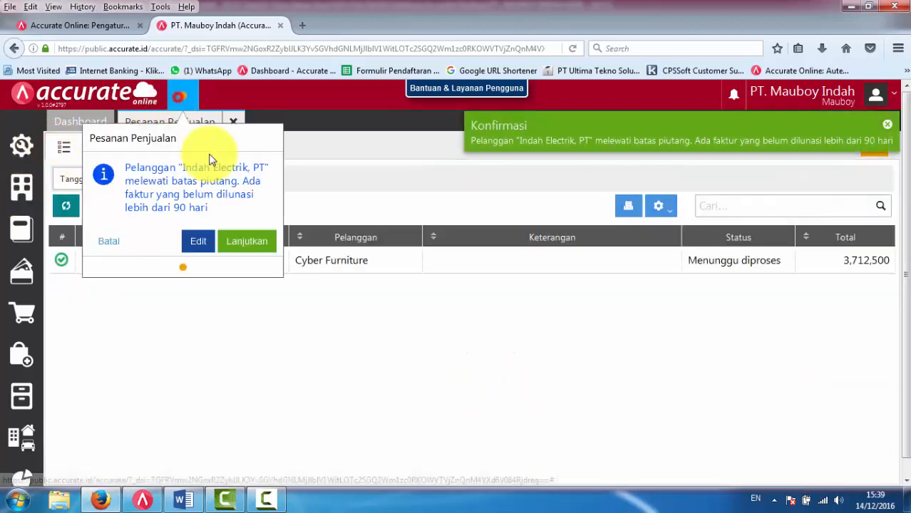
{"action": "left_click", "coordinate": [242, 240]}
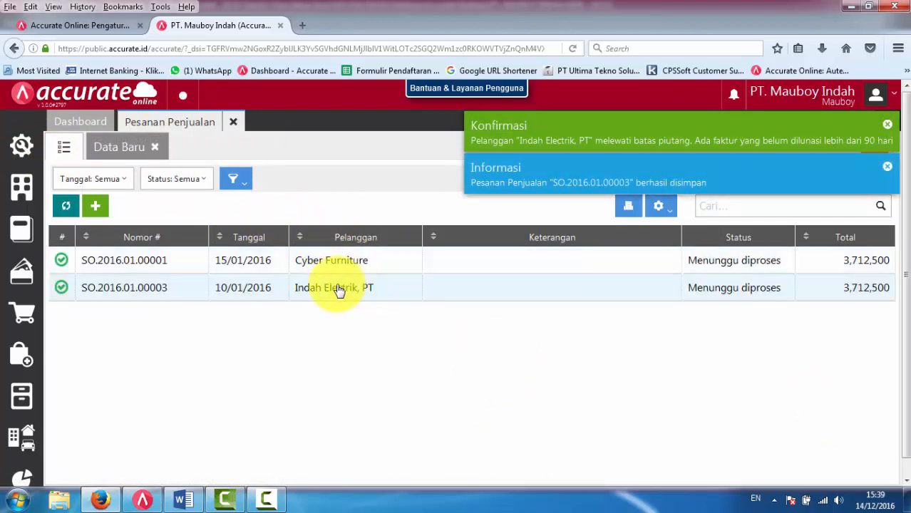
{"action": "left_click", "coordinate": [233, 125]}
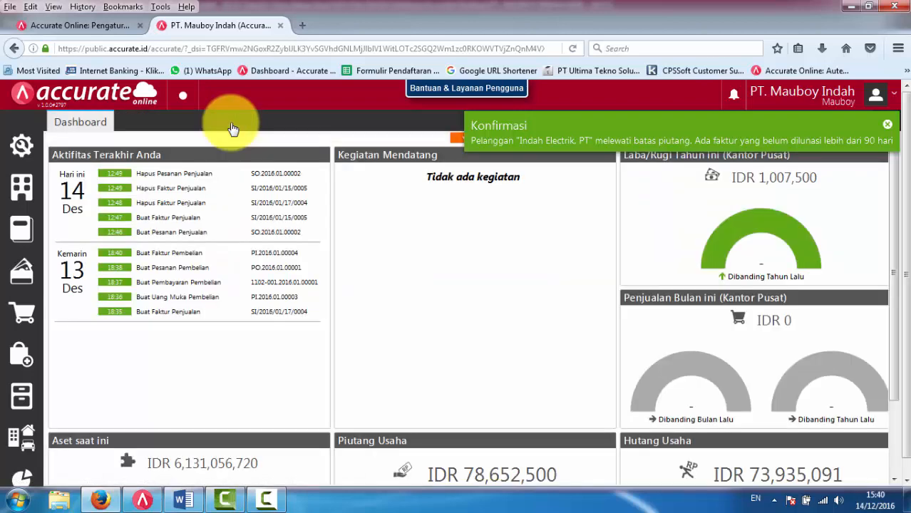
- Create a new sales invoice (Faktur Penjualan) for Indah Electrik, PT dated 15/01/2016
{"action": "left_click", "coordinate": [24, 316]}
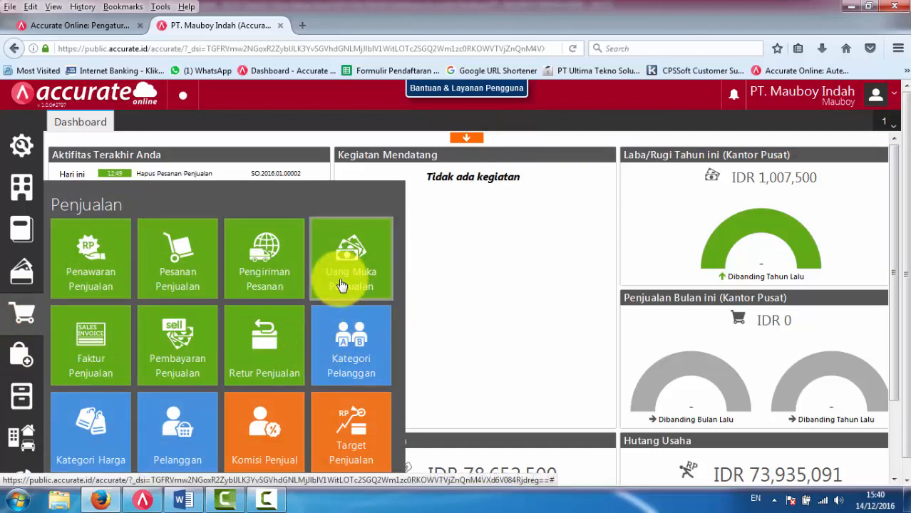
{"action": "left_click", "coordinate": [92, 351]}
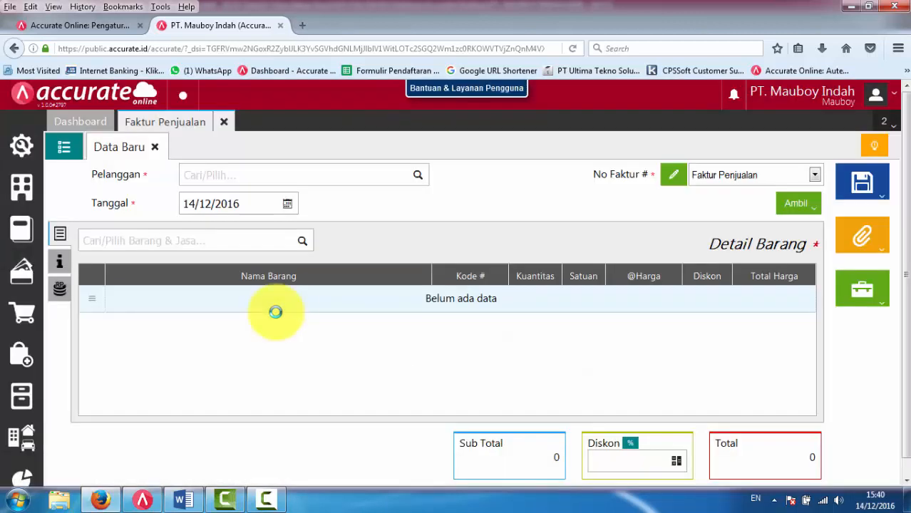
{"action": "left_click", "coordinate": [417, 176]}
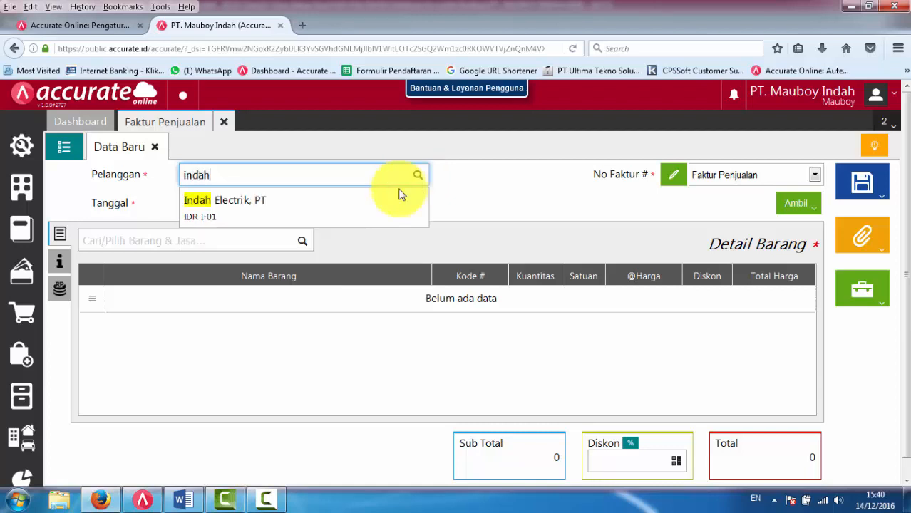
{"action": "left_click", "coordinate": [346, 203]}
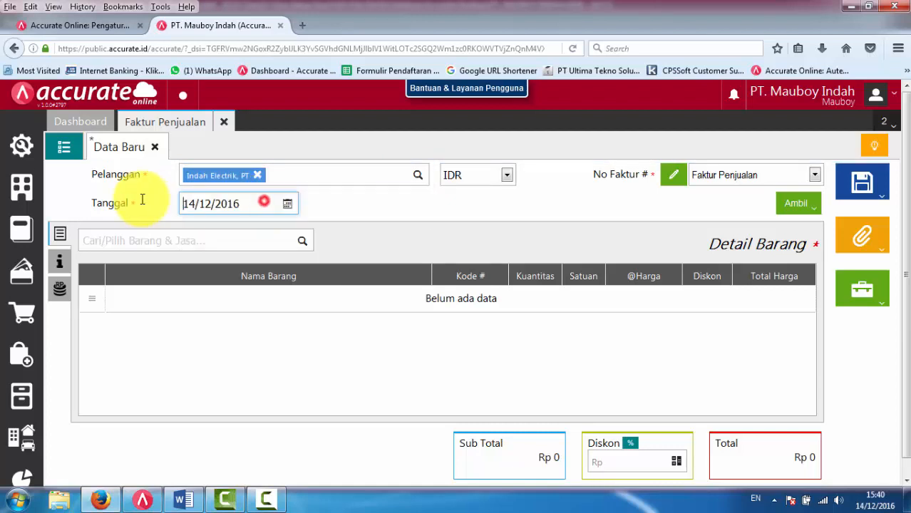
{"action": "left_click_drag", "start_coordinate": [245, 204], "coordinate": [169, 203]}
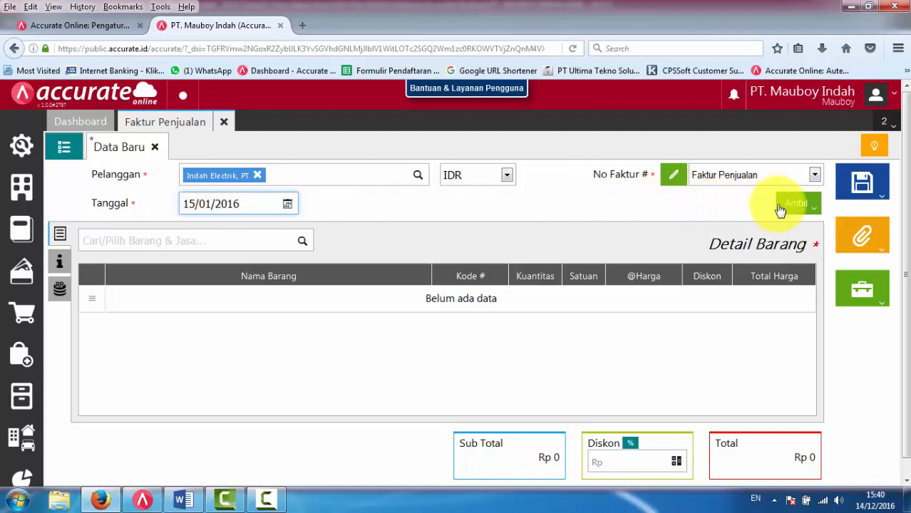
- Copy the items of the customer's sales order dated 10/01/2016 into the sales invoice
{"action": "left_click", "coordinate": [804, 210]}
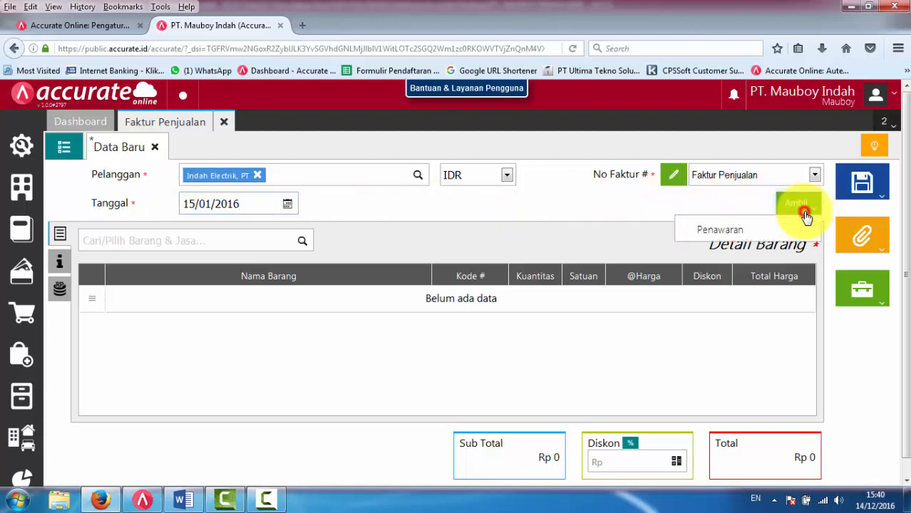
{"action": "left_click", "coordinate": [712, 257]}
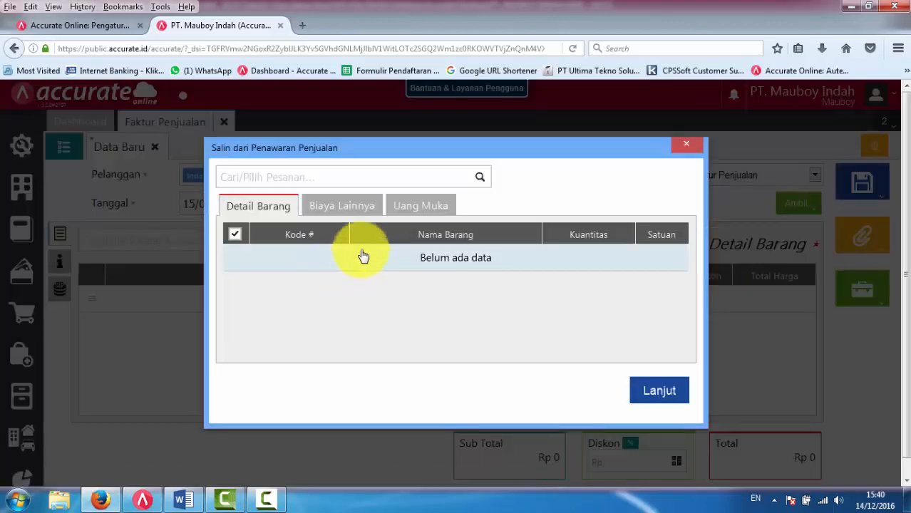
{"action": "left_click", "coordinate": [480, 177]}
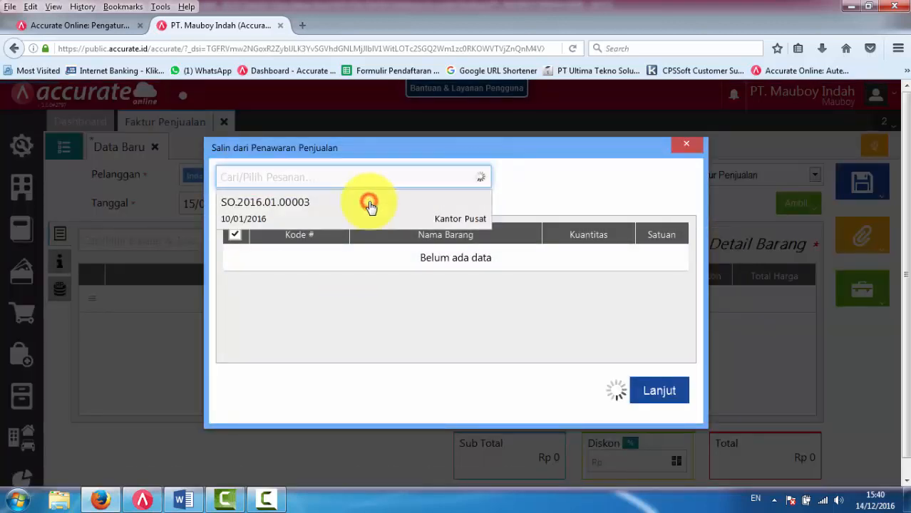
{"action": "left_click", "coordinate": [369, 206]}
{"action": "left_click", "coordinate": [656, 391]}
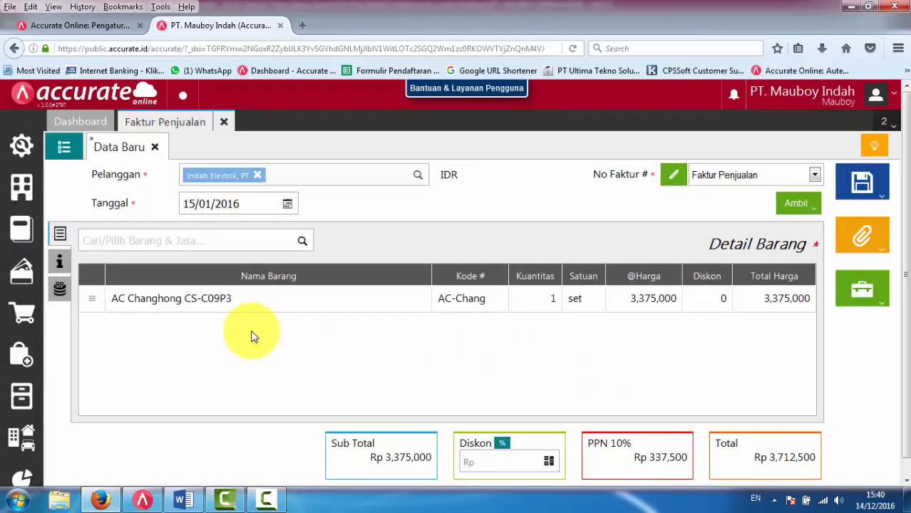
- Mark the sales invoice as an advance invoice (Faktur Dimuka: Ya, Mendahului Pengiriman) in its additional information
{"action": "left_click", "coordinate": [60, 262]}
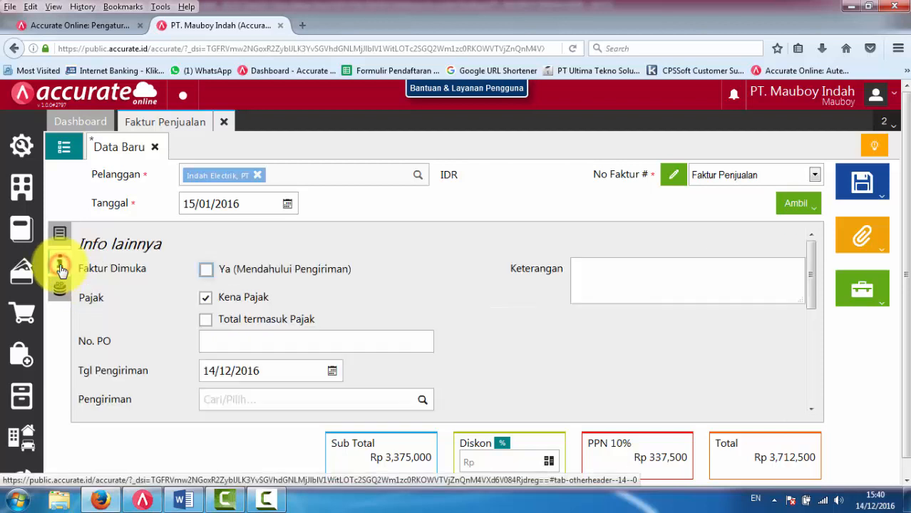
{"action": "left_click", "coordinate": [204, 271]}
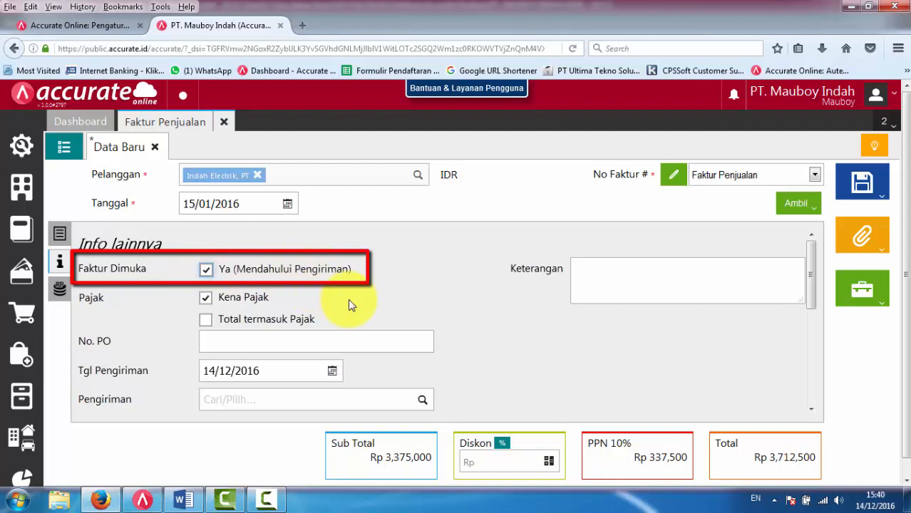
{"action": "scroll", "coordinate": [349, 303], "scroll_direction": "down", "scroll_amount": 3}
{"action": "scroll", "coordinate": [348, 301], "scroll_direction": "up", "scroll_amount": 3}
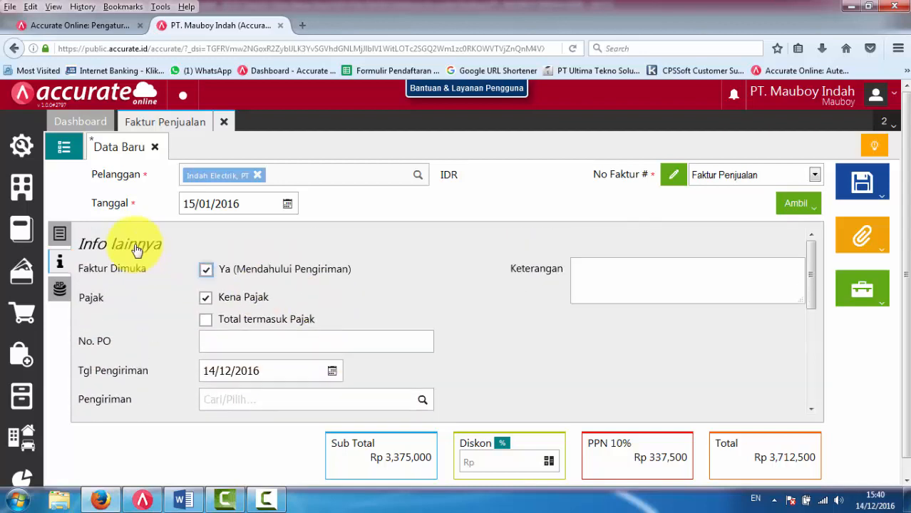
{"action": "left_click", "coordinate": [59, 235]}
{"action": "left_click", "coordinate": [59, 262]}
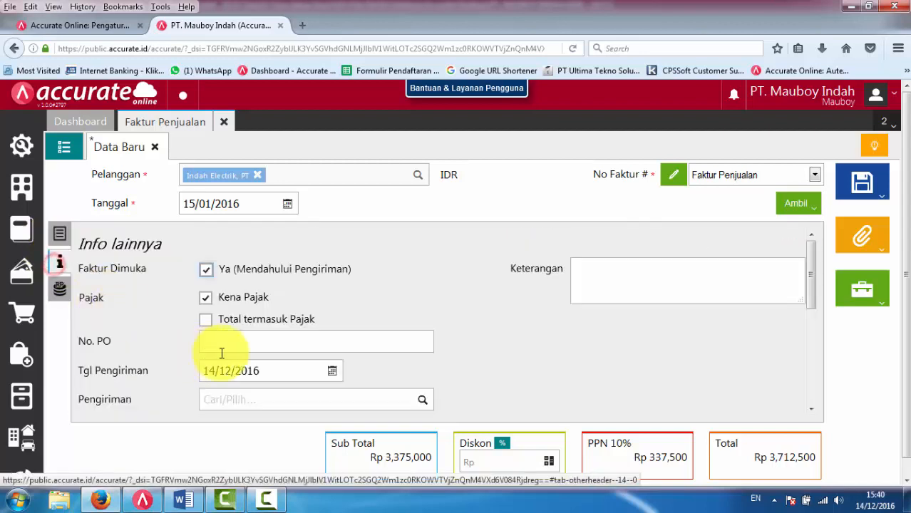
- Set the invoice's delivery date (Tgl Pengiriman) to 16/01/2016, leaving the invoice date as it is
{"action": "left_click_drag", "start_coordinate": [272, 367], "coordinate": [194, 369]}
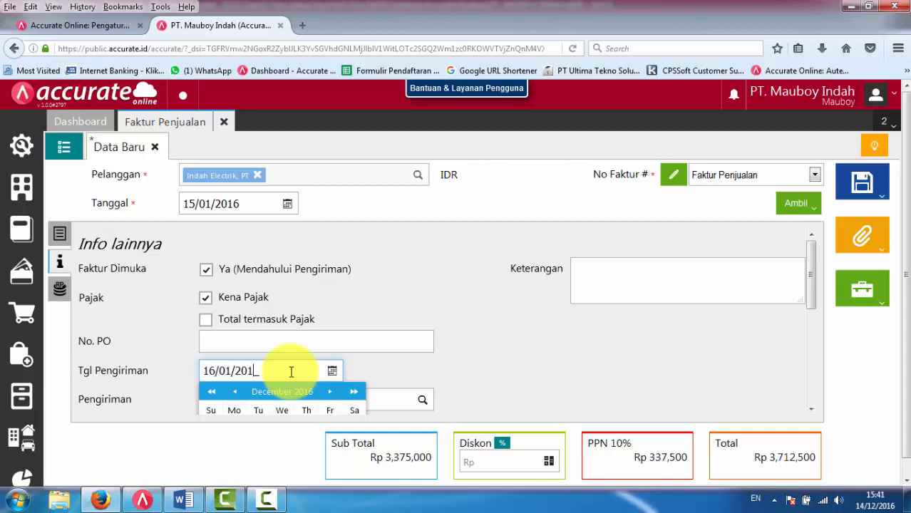
{"action": "scroll", "coordinate": [315, 338], "scroll_direction": "down", "scroll_amount": 3}
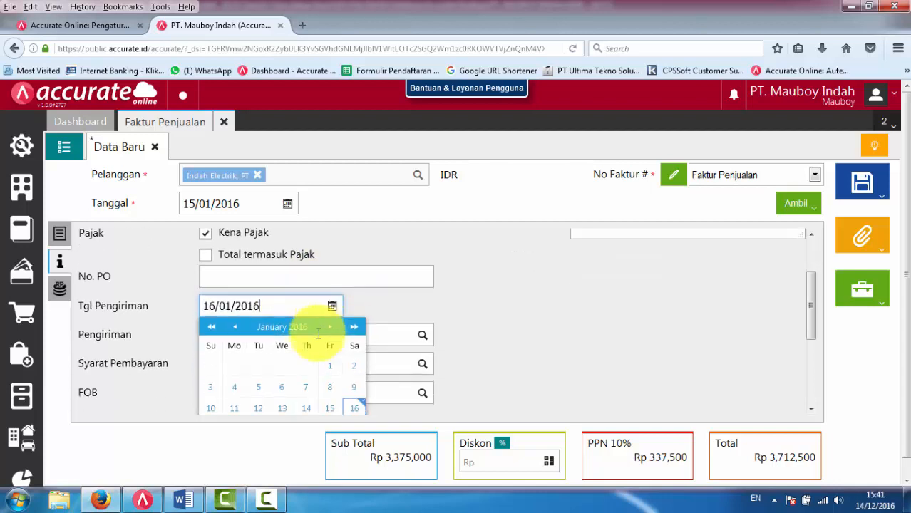
{"action": "left_click", "coordinate": [355, 392]}
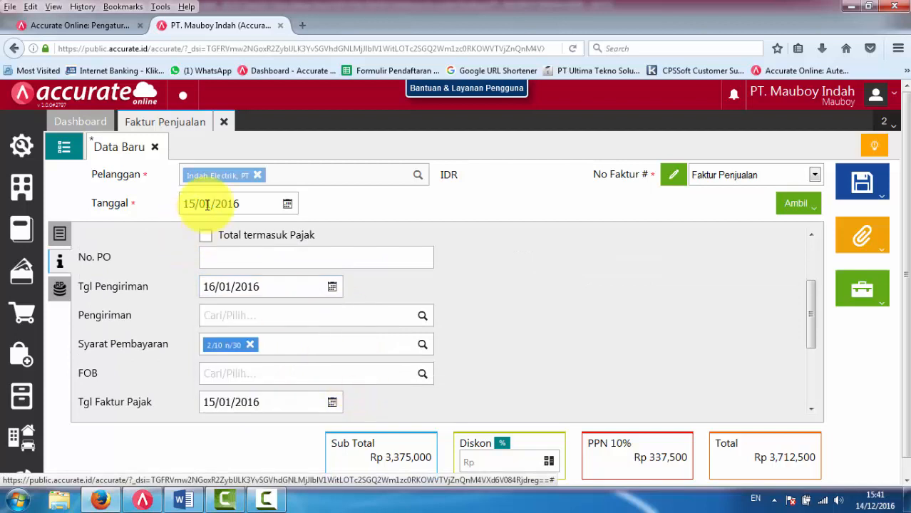
{"action": "left_click", "coordinate": [255, 206]}
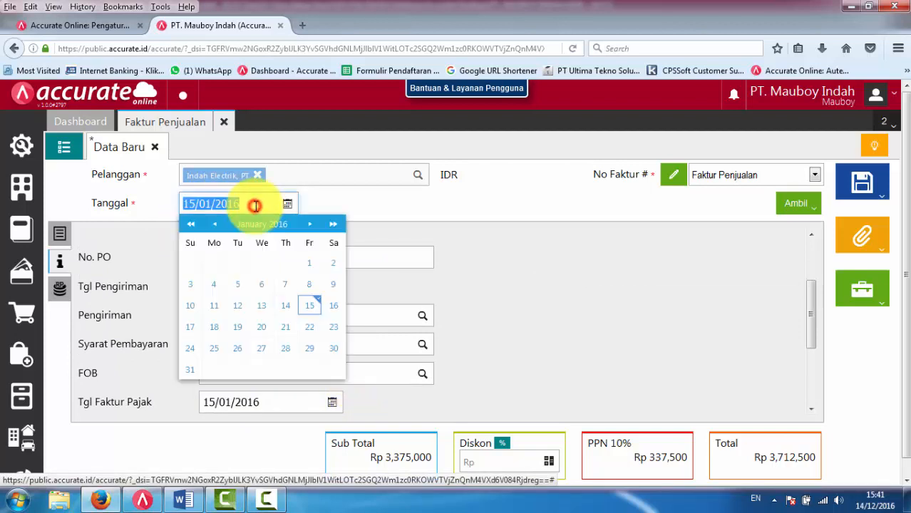
{"action": "left_click", "coordinate": [534, 249]}
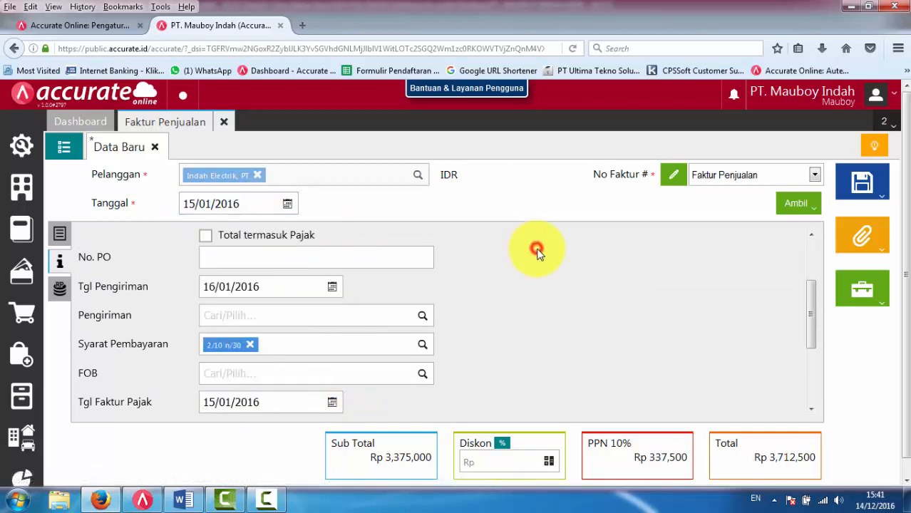
- Save the sales invoice with Ajukan Persetujuan and continue past the receivables-limit confirmation
{"action": "left_click", "coordinate": [862, 187]}
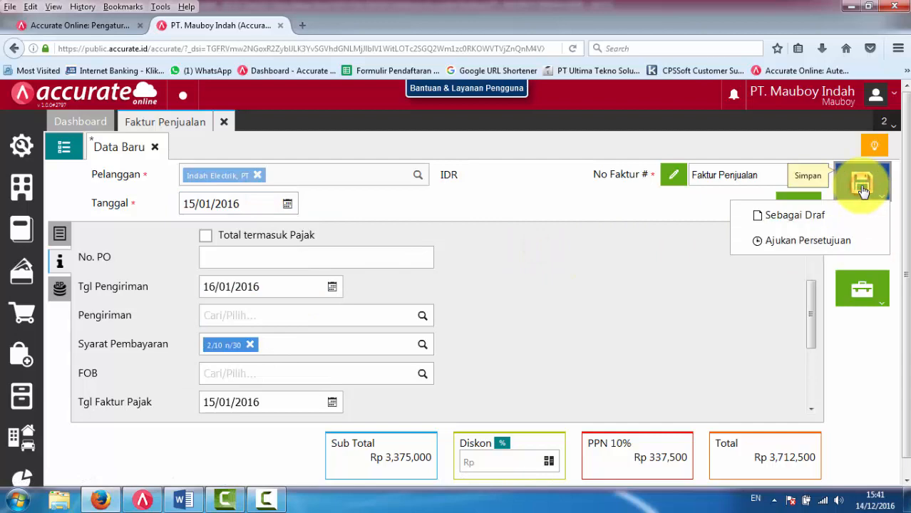
{"action": "left_click", "coordinate": [828, 240]}
{"action": "left_click", "coordinate": [63, 147]}
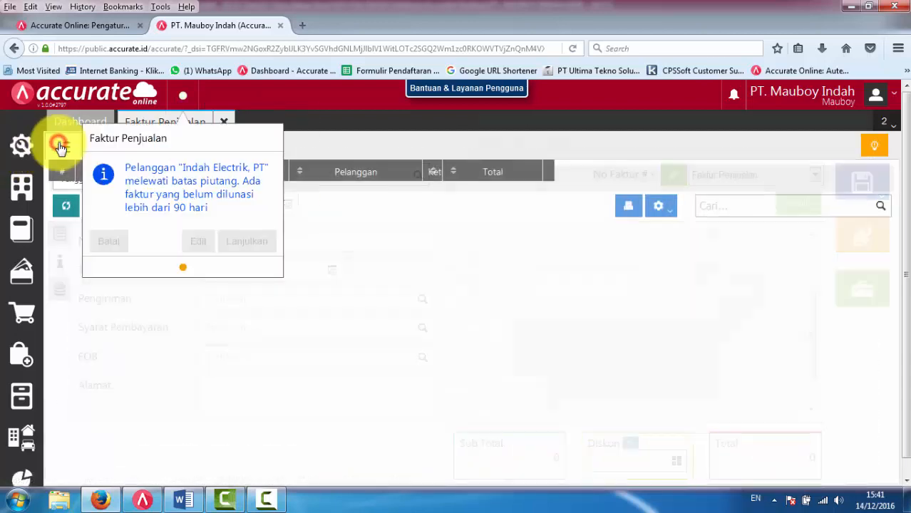
{"action": "left_click", "coordinate": [235, 242]}
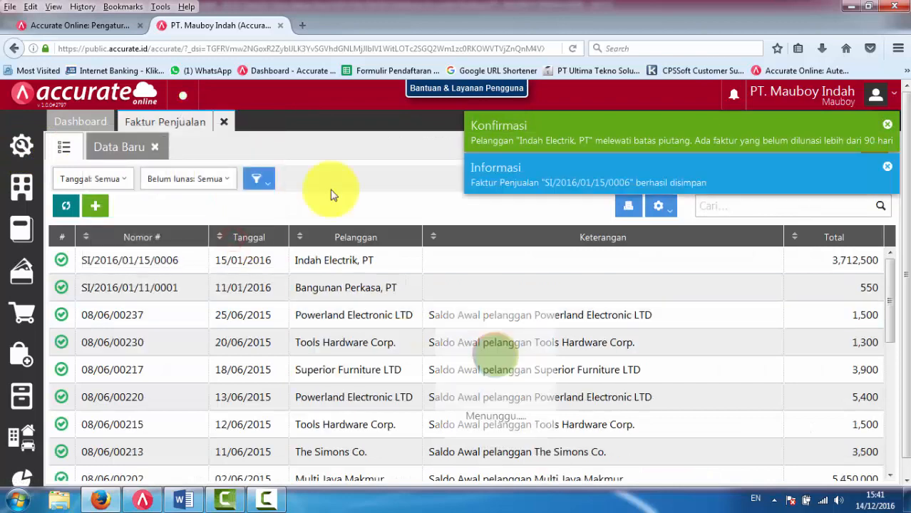
- Open the saved Indah Electrik, PT invoice dated 15/01/2016, examine its journal details, and close the sales invoice module
{"action": "left_click", "coordinate": [331, 264]}
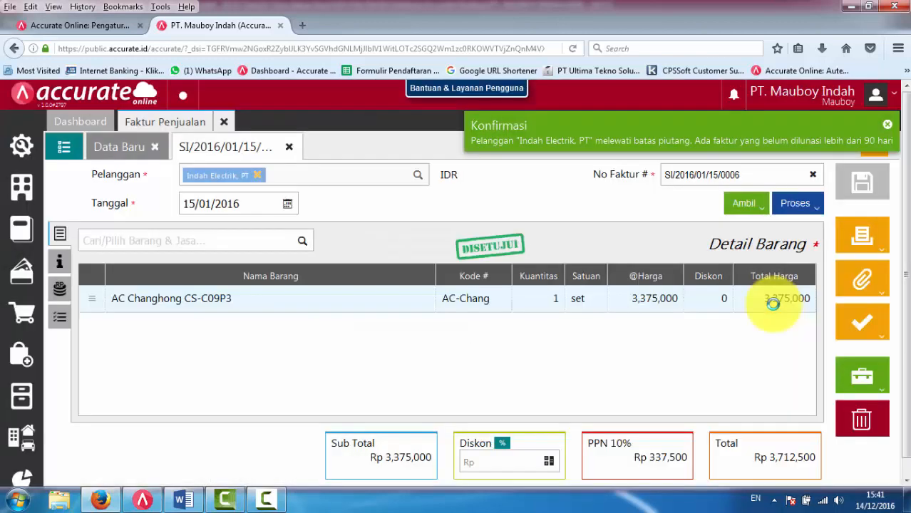
{"action": "left_click", "coordinate": [877, 396]}
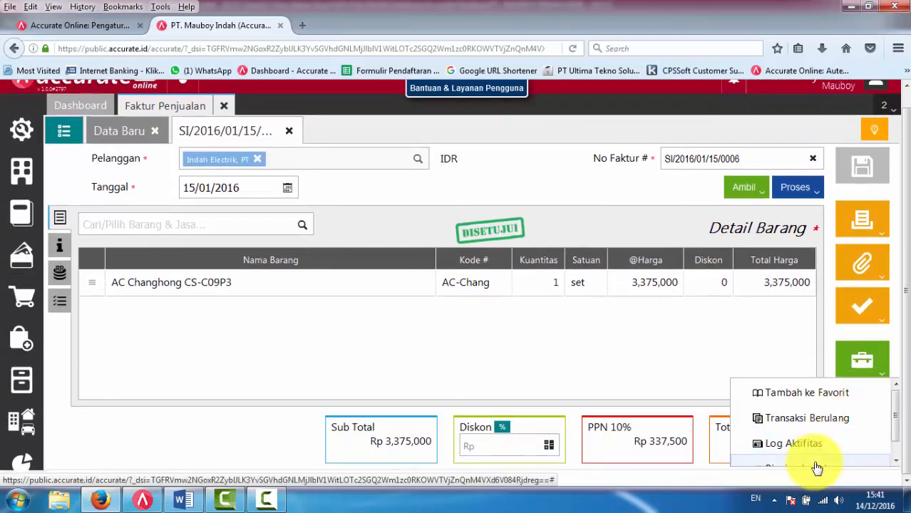
{"action": "left_click", "coordinate": [817, 466]}
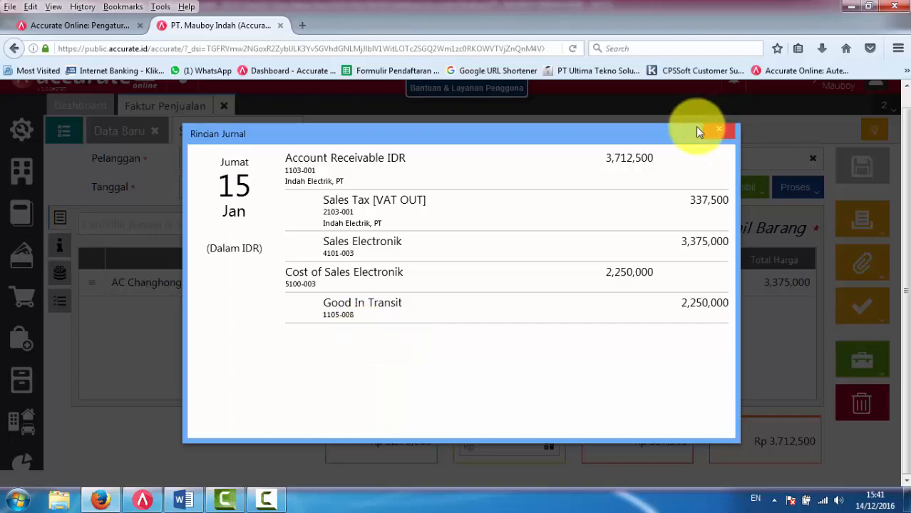
{"action": "left_click", "coordinate": [721, 130]}
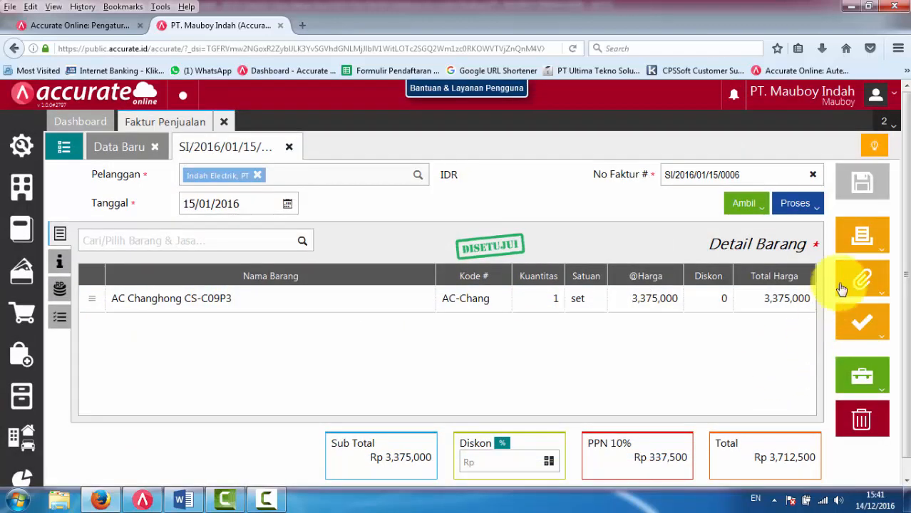
{"action": "left_click", "coordinate": [224, 123]}
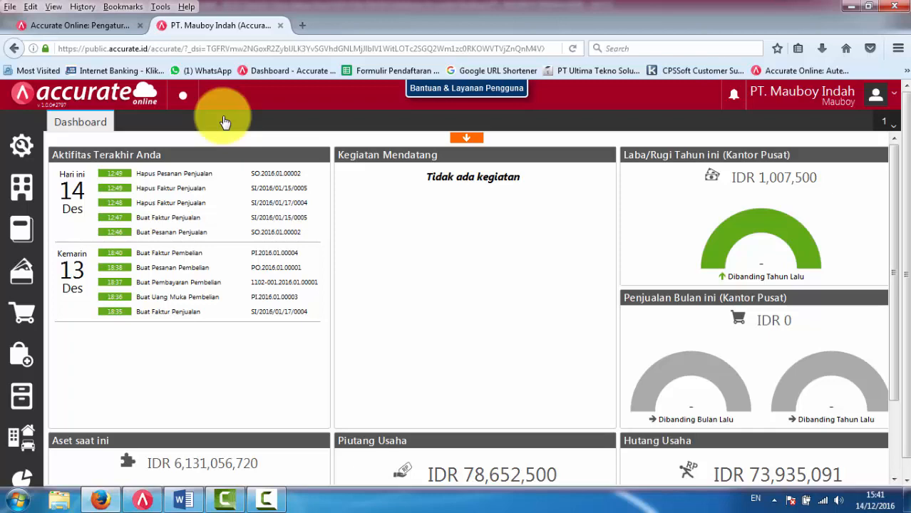
- Create a new order delivery (Pengiriman Pesanan) for Indah Electrik, PT dated 16/01/2016
{"action": "left_click", "coordinate": [22, 315]}
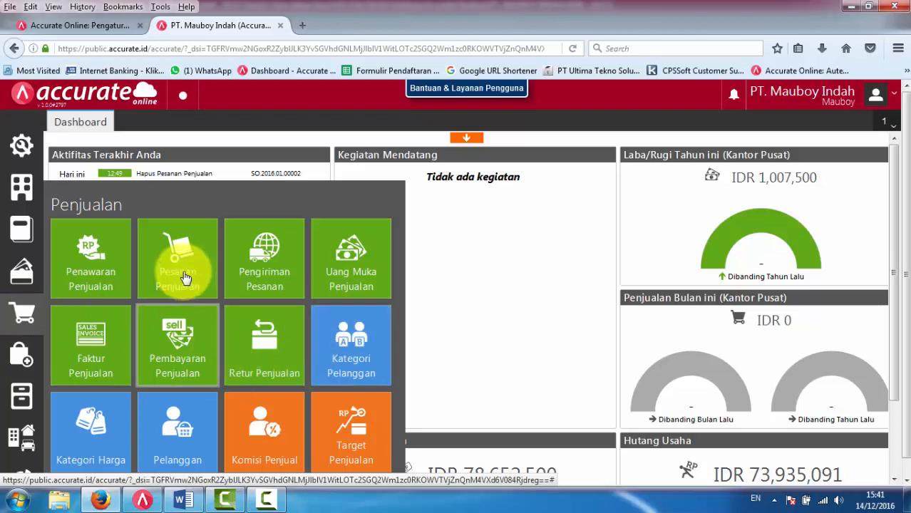
{"action": "left_click", "coordinate": [270, 267]}
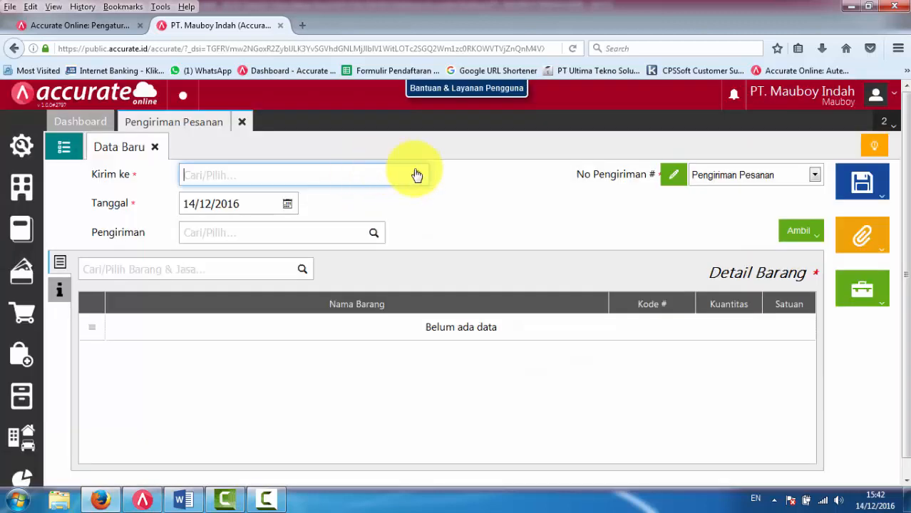
{"action": "left_click", "coordinate": [418, 174]}
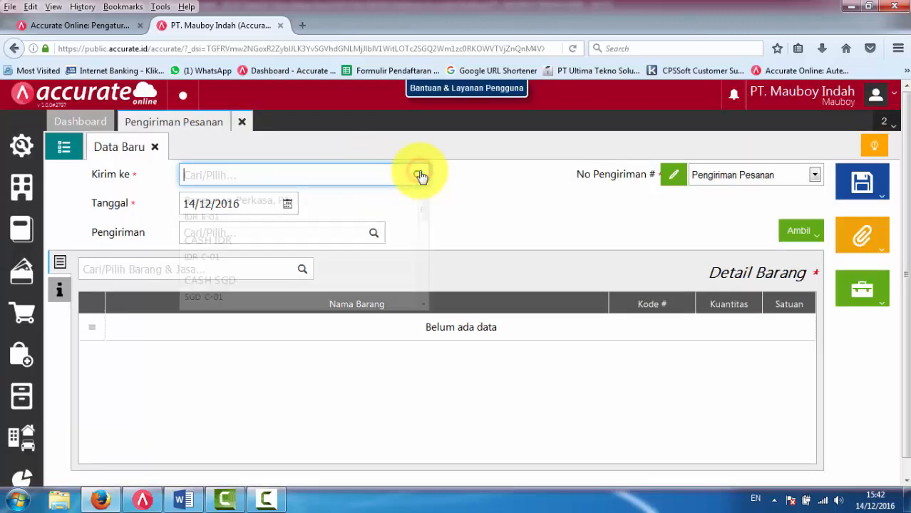
{"action": "scroll", "coordinate": [353, 258], "scroll_direction": "down", "scroll_amount": 2}
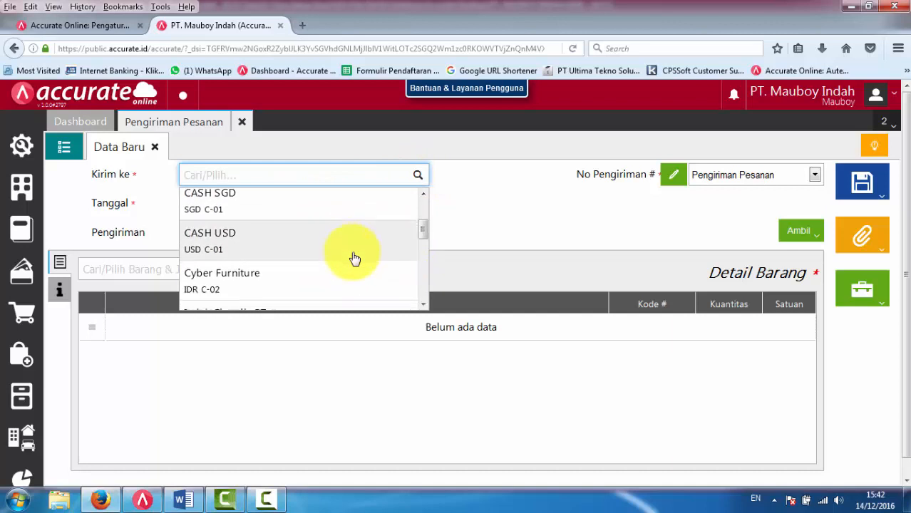
{"action": "scroll", "coordinate": [354, 258], "scroll_direction": "down", "scroll_amount": 6}
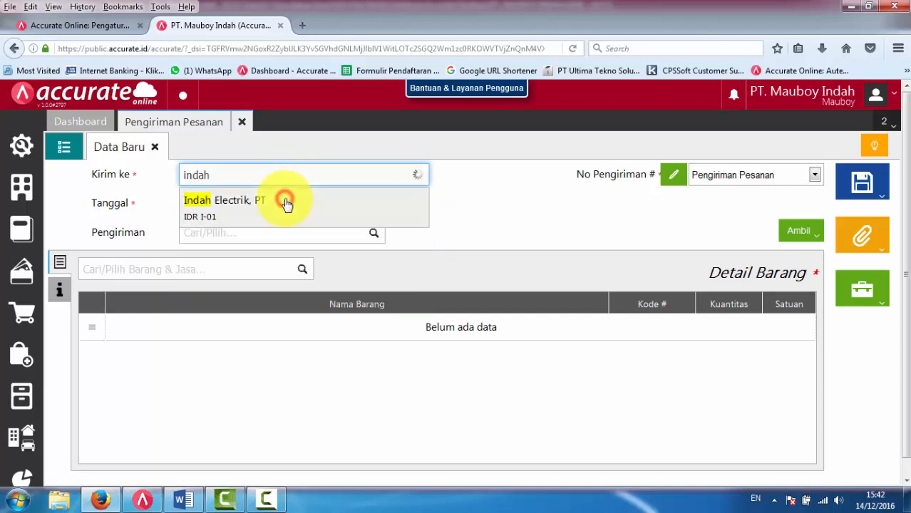
{"action": "left_click", "coordinate": [286, 204]}
{"action": "left_click", "coordinate": [249, 203]}
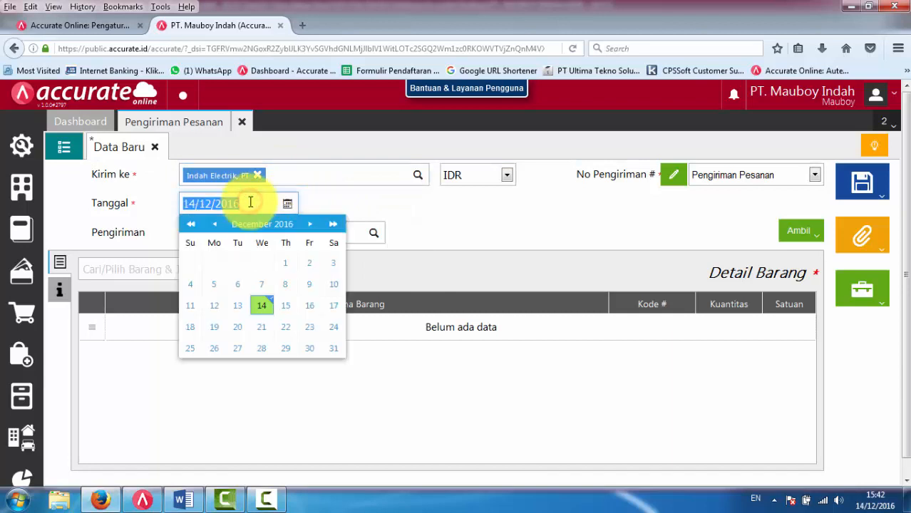
{"action": "type", "text": "16/01/201"}
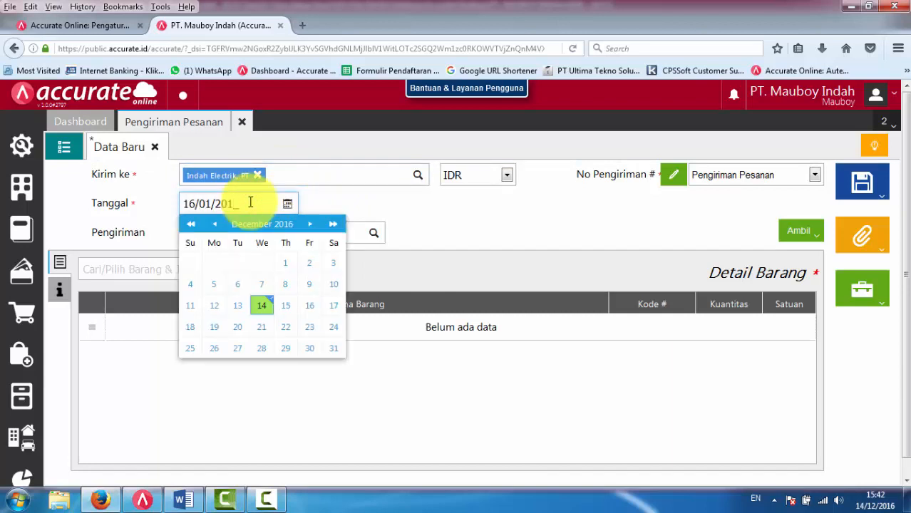
{"action": "type", "text": "6"}
{"action": "left_click", "coordinate": [335, 306]}
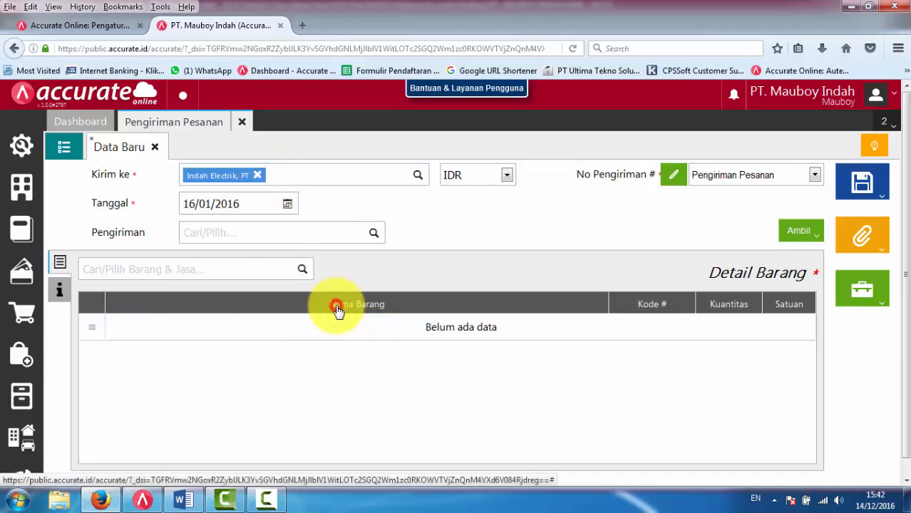
- Copy the items of the customer's advance invoice (Faktur Dimuka) dated 15/01/2016 into the delivery
{"action": "left_click", "coordinate": [808, 234]}
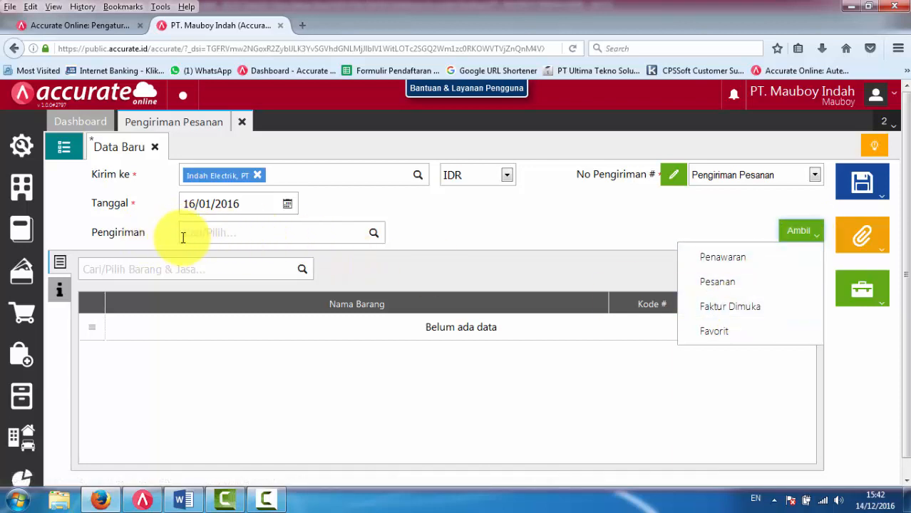
{"action": "left_click", "coordinate": [753, 315]}
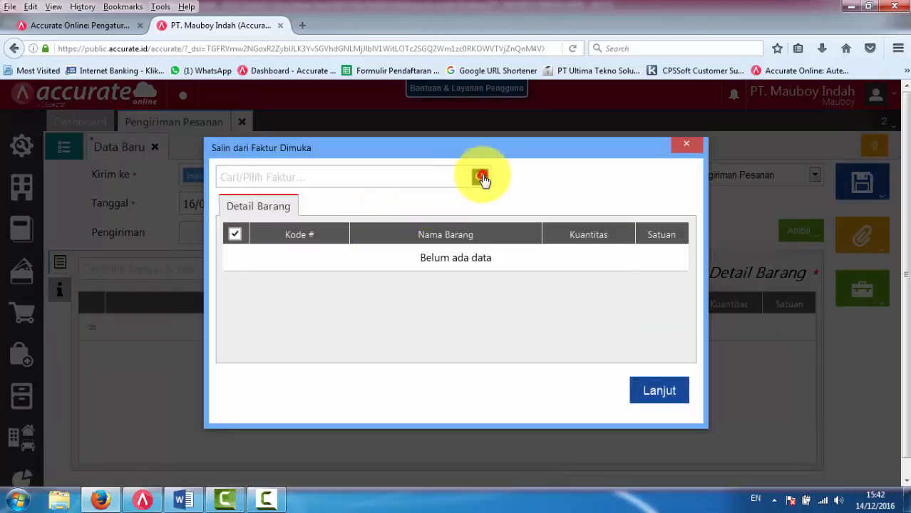
{"action": "left_click", "coordinate": [482, 178]}
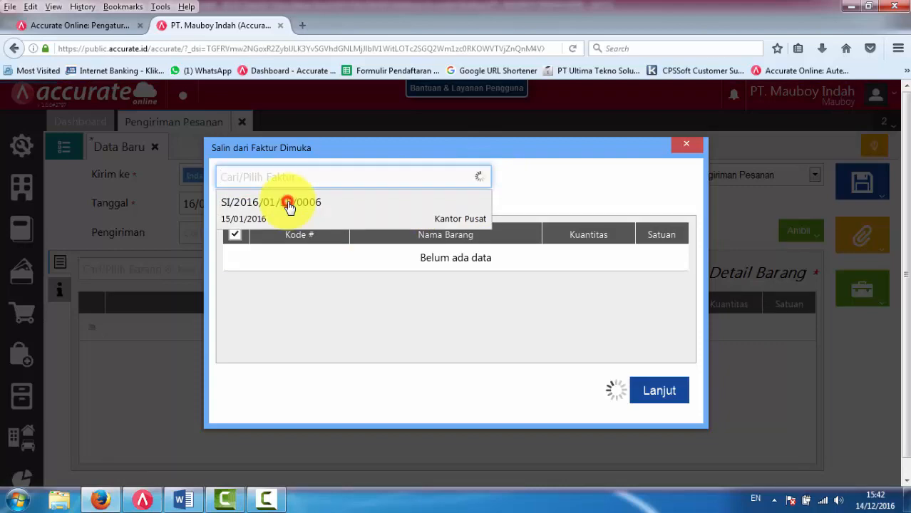
{"action": "left_click", "coordinate": [290, 205]}
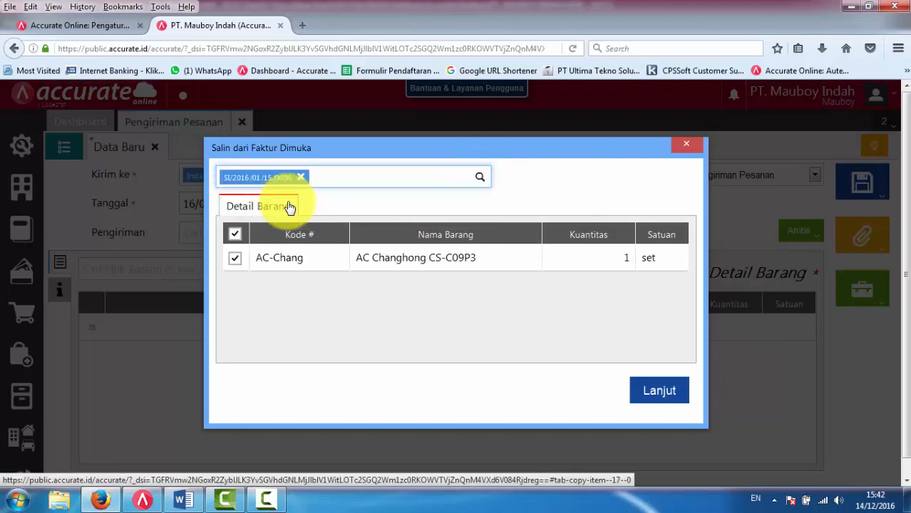
{"action": "left_click", "coordinate": [667, 397]}
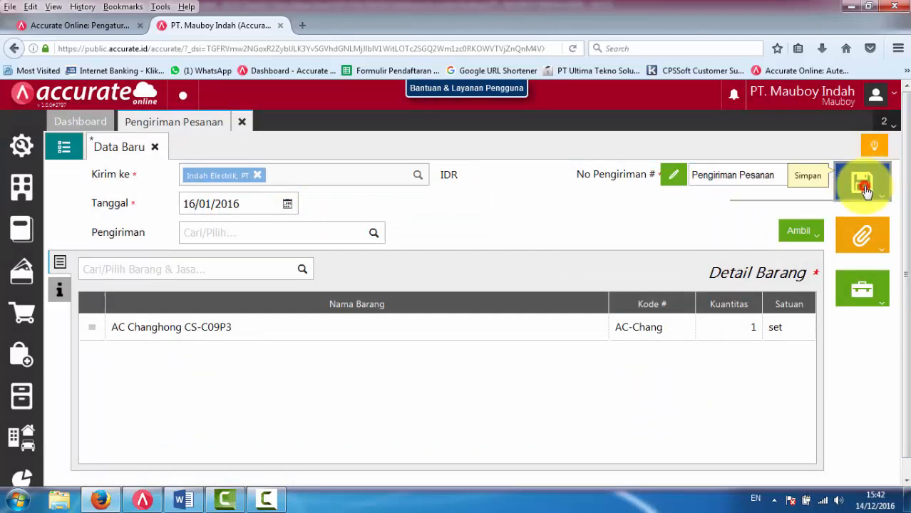
- Save the order delivery with Ajukan Persetujuan and show the list of deliveries
{"action": "mouse_move", "coordinate": [864, 191]}
{"action": "left_click", "coordinate": [827, 240]}
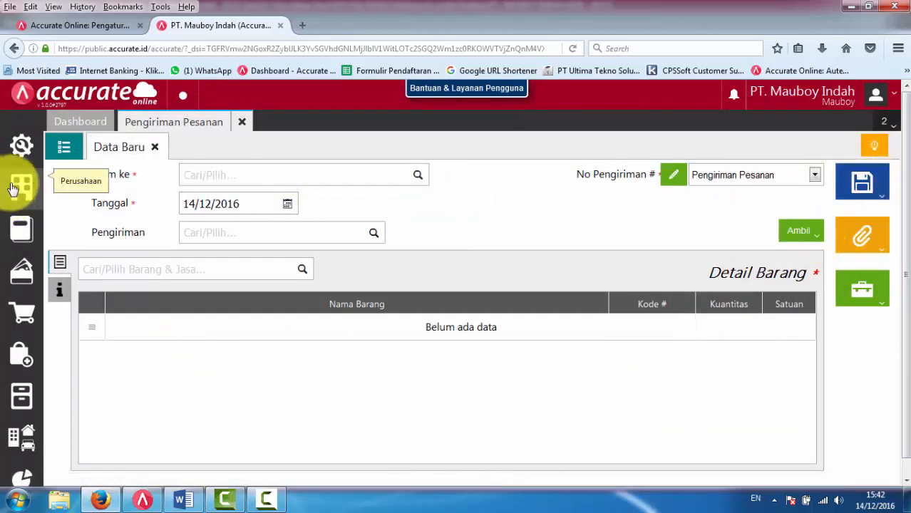
{"action": "left_click", "coordinate": [64, 148]}
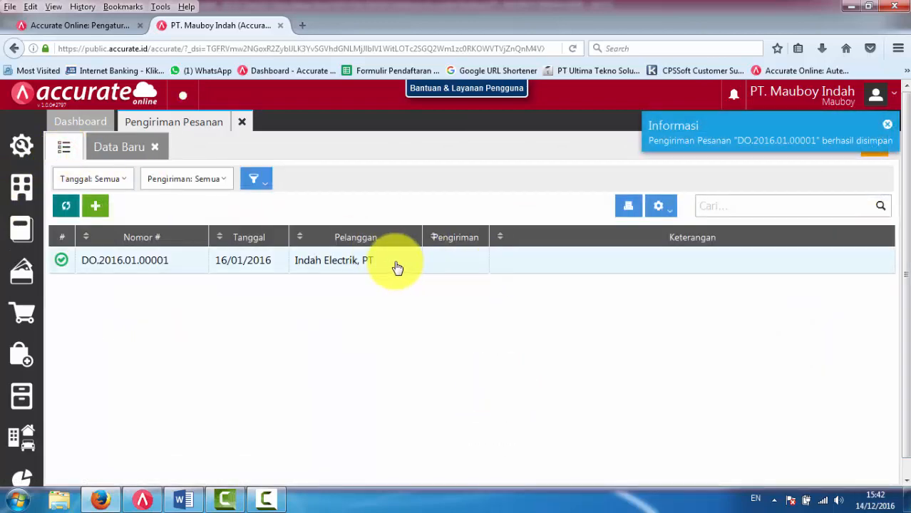
- Open the saved Indah Electrik, PT delivery and examine the accounts and amounts in its journal details
{"action": "left_click", "coordinate": [396, 265]}
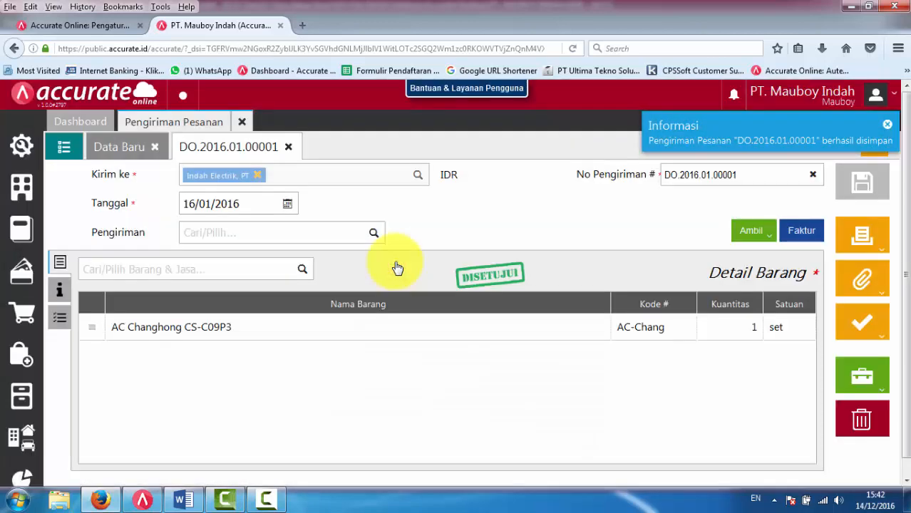
{"action": "left_click", "coordinate": [863, 384]}
{"action": "left_click", "coordinate": [825, 458]}
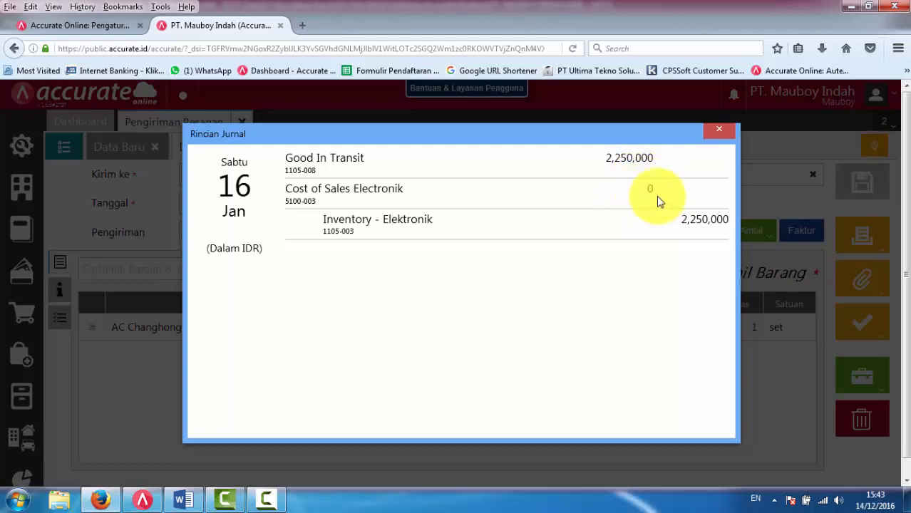
{"action": "left_click", "coordinate": [720, 134]}
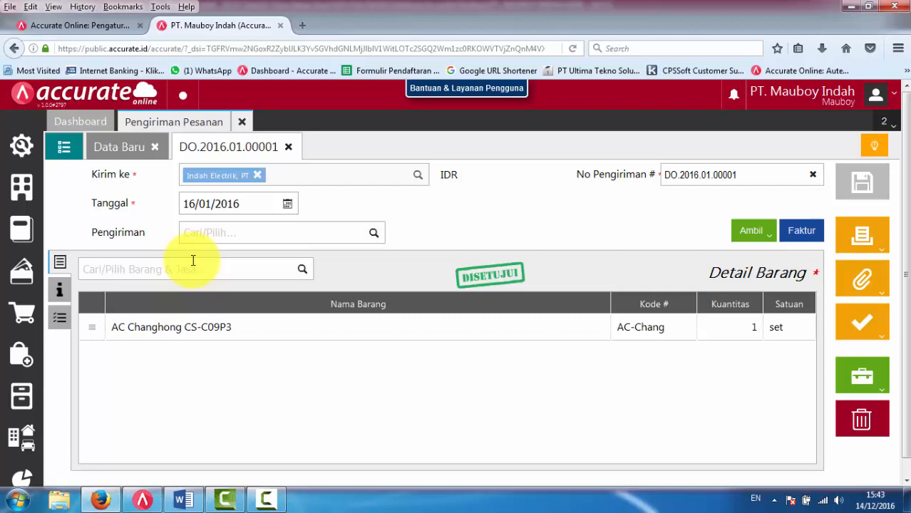
- Close the Indah Electrik, PT delivery and the whole Pengiriman Pesanan module
{"action": "left_click", "coordinate": [288, 147]}
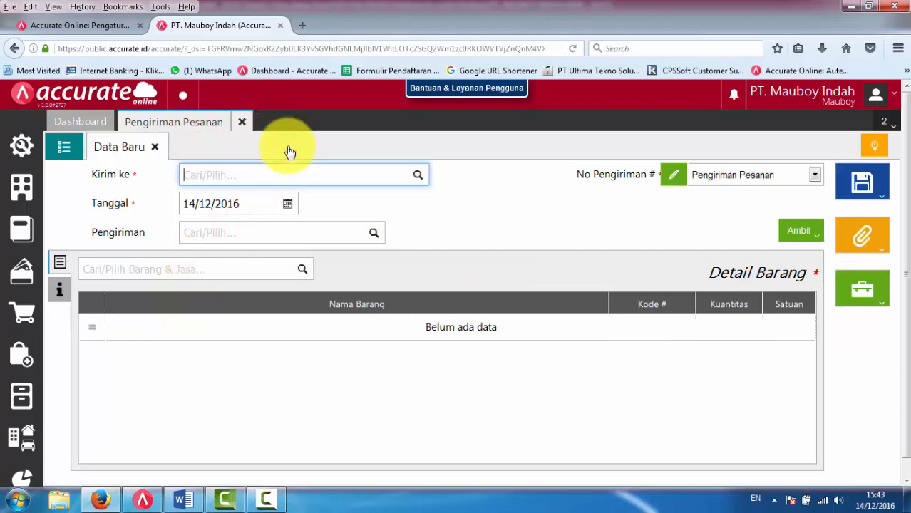
{"action": "left_click", "coordinate": [63, 147]}
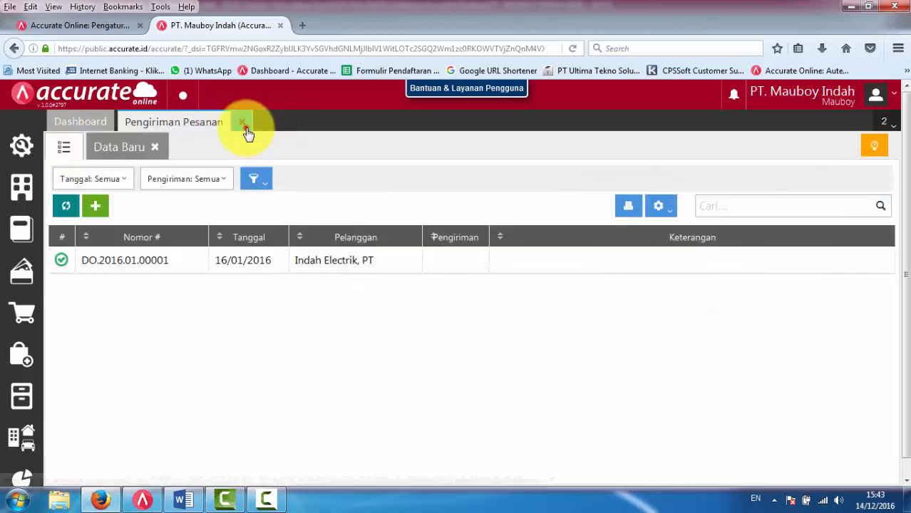
{"action": "left_click", "coordinate": [243, 126]}
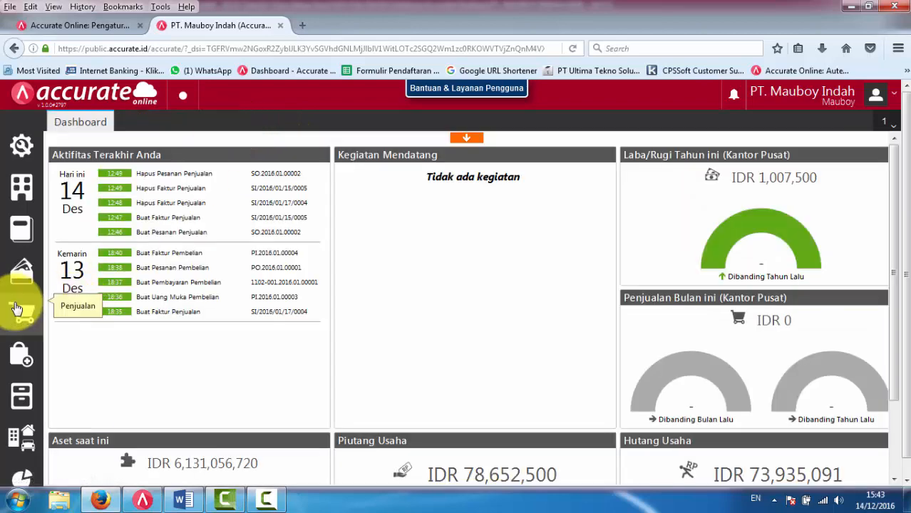
- Create a new purchase order (Pesanan Pembelian) for supplier Super Material, PT dated 10/01/2016
{"action": "left_click", "coordinate": [22, 354]}
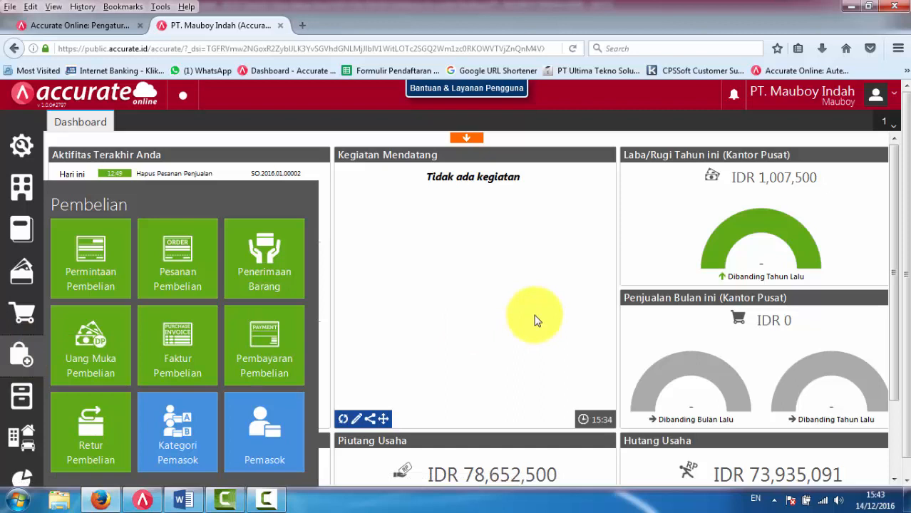
{"action": "left_click", "coordinate": [174, 254]}
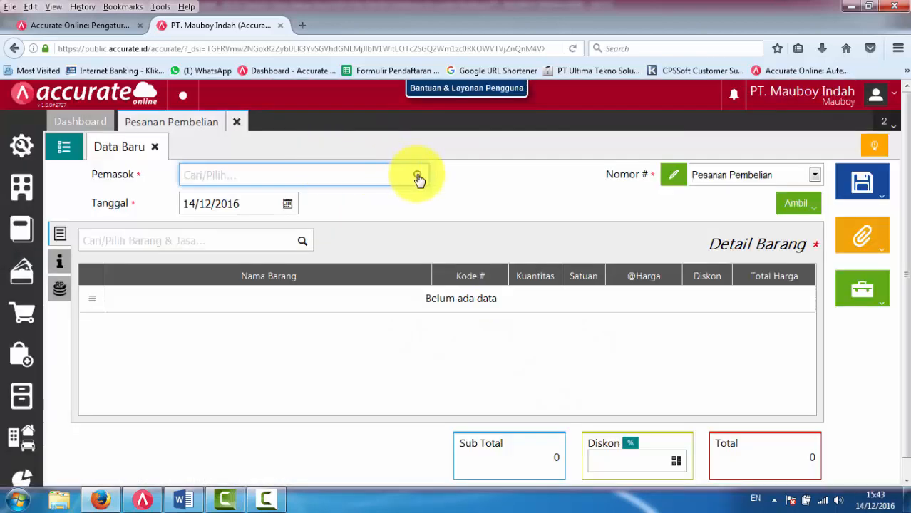
{"action": "left_click", "coordinate": [418, 176]}
{"action": "scroll", "coordinate": [319, 209], "scroll_direction": "down", "scroll_amount": 5}
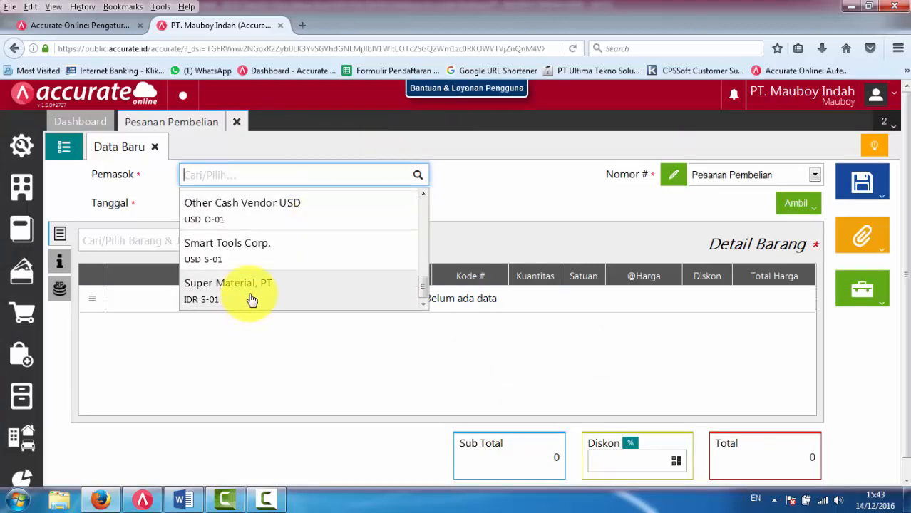
{"action": "left_click", "coordinate": [249, 297]}
{"action": "left_click", "coordinate": [261, 205]}
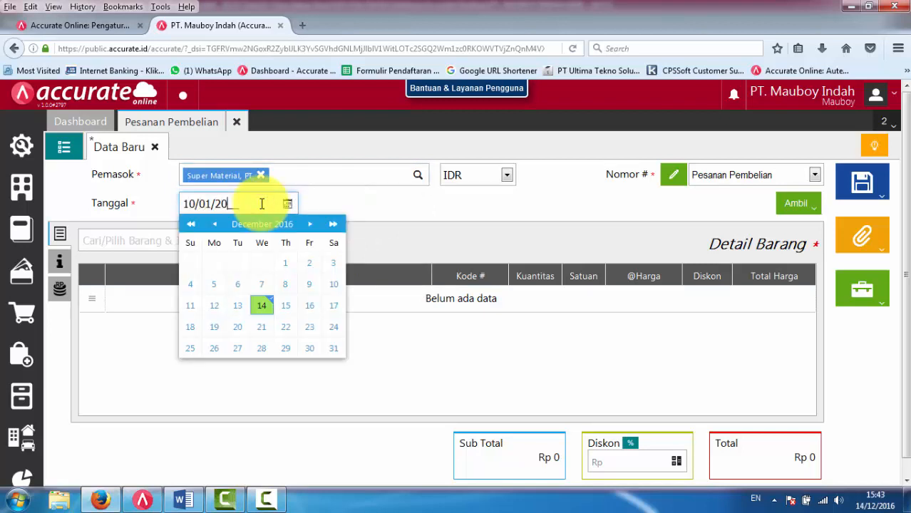
{"action": "type", "text": "10/01/2016"}
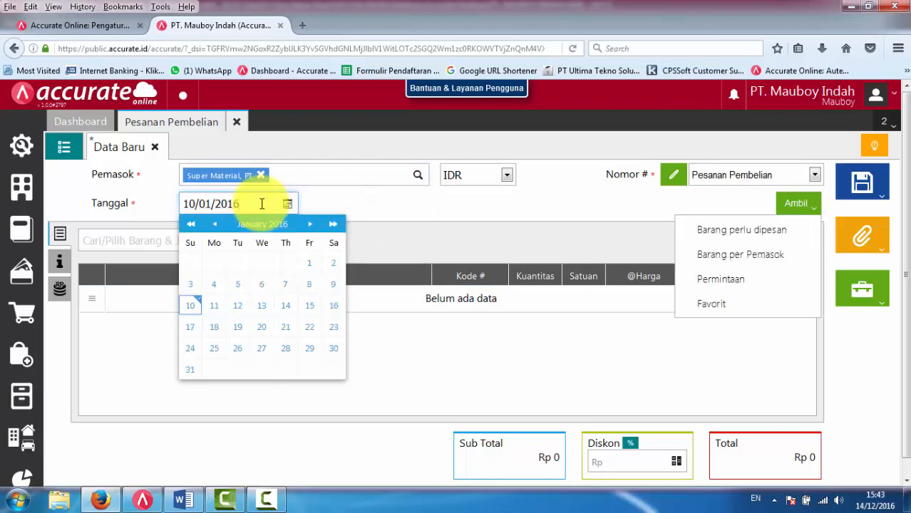
{"action": "left_click", "coordinate": [191, 307]}
- Add one set of AC General LCT 12 to the purchase order and save it with Ajukan Persetujuan
{"action": "left_click", "coordinate": [305, 247]}
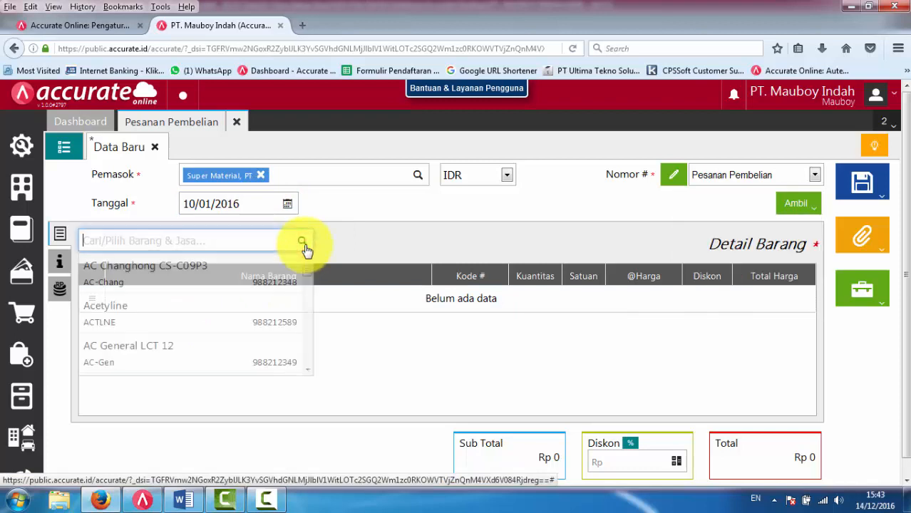
{"action": "left_click", "coordinate": [178, 360]}
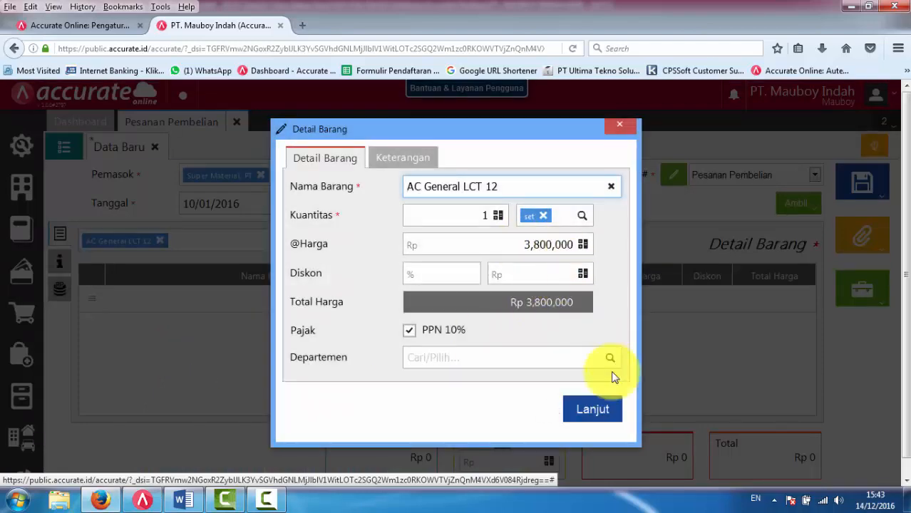
{"action": "left_click", "coordinate": [596, 414]}
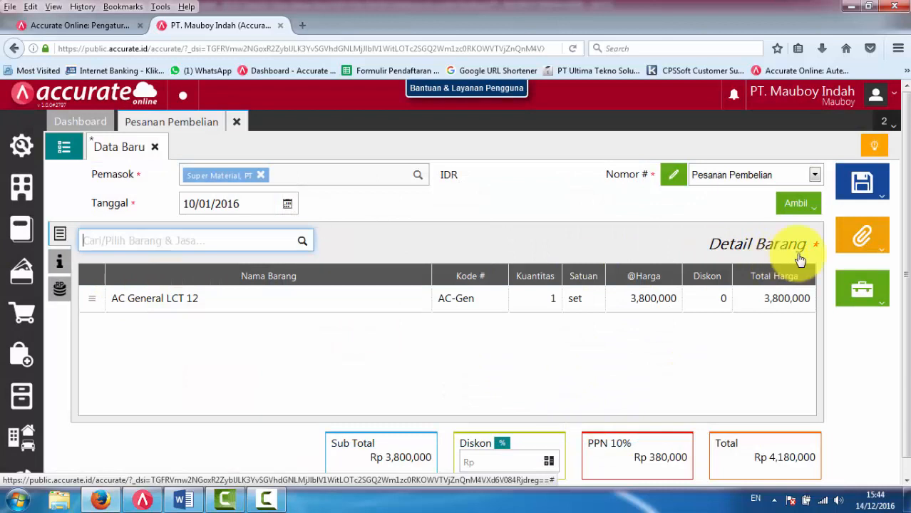
{"action": "left_click", "coordinate": [878, 186]}
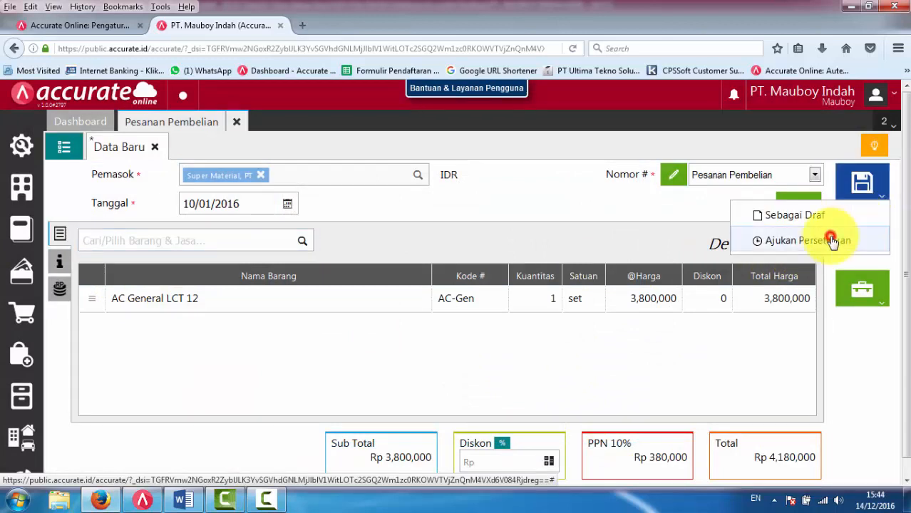
{"action": "left_click", "coordinate": [832, 240]}
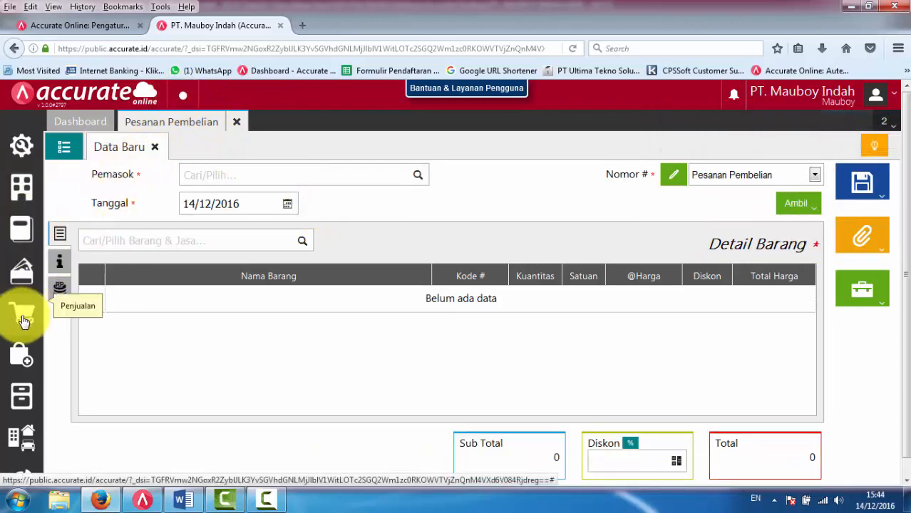
- Create a new purchase invoice (Faktur Pembelian) for supplier Super Material, PT dated 11/01/2016
{"action": "left_click", "coordinate": [21, 351]}
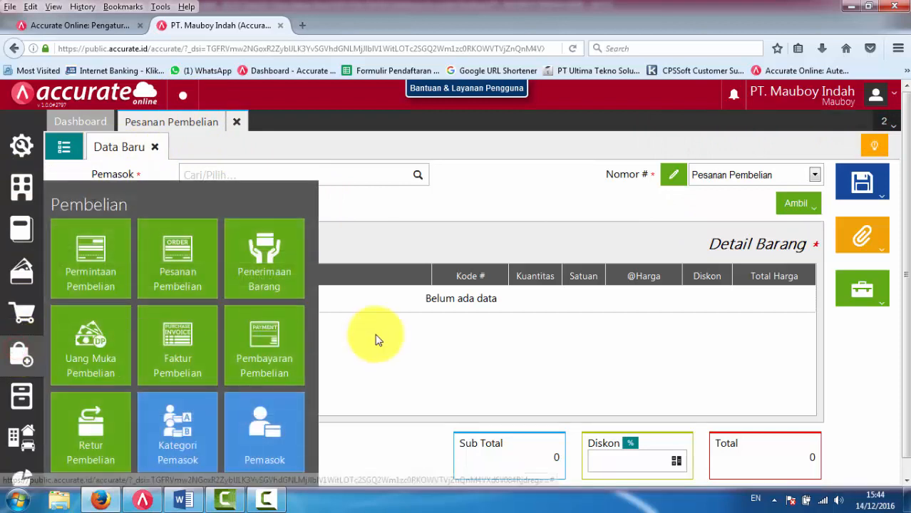
{"action": "left_click", "coordinate": [191, 340]}
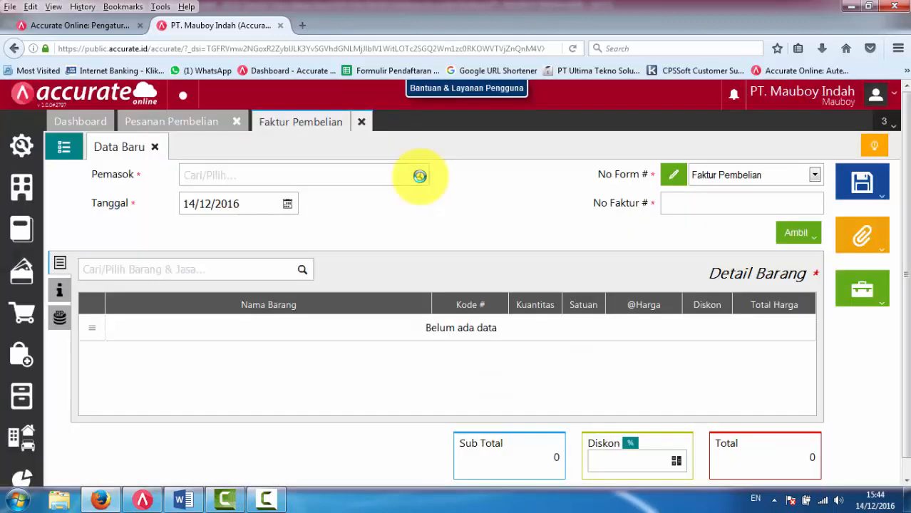
{"action": "left_click", "coordinate": [418, 175]}
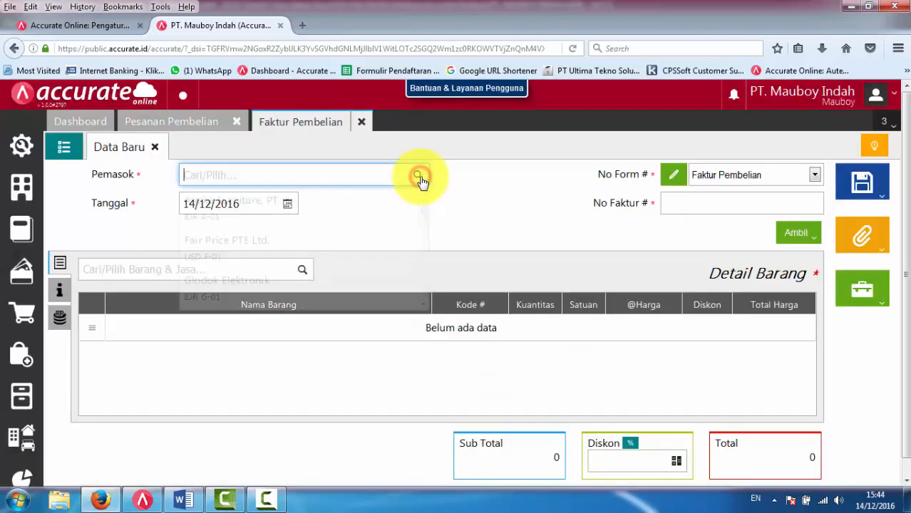
{"action": "left_click_drag", "start_coordinate": [423, 210], "coordinate": [420, 293]}
{"action": "left_click", "coordinate": [338, 291]}
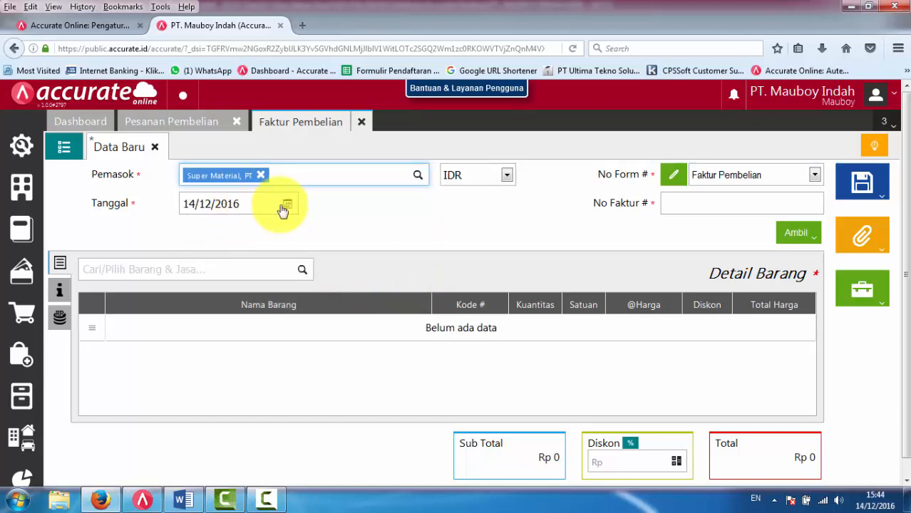
{"action": "left_click", "coordinate": [266, 203]}
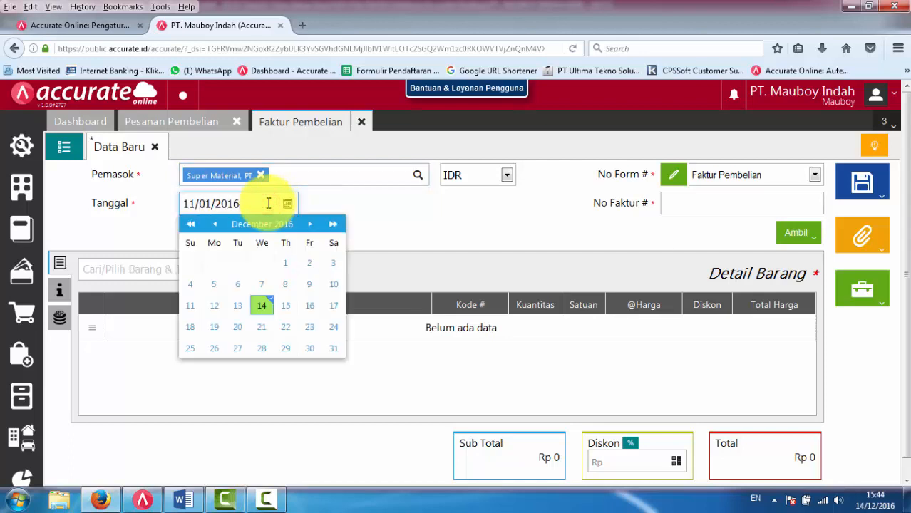
{"action": "key", "text": "Return"}
{"action": "left_click", "coordinate": [211, 310]}
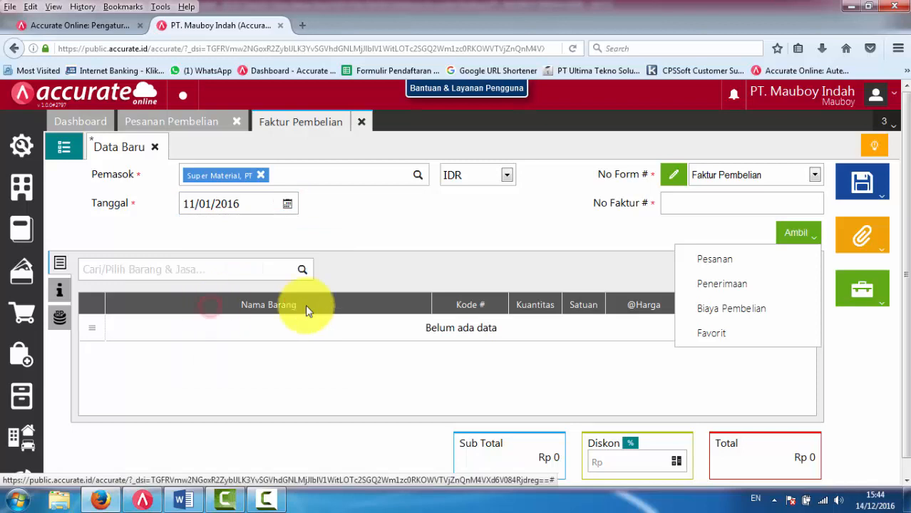
{"action": "left_click", "coordinate": [513, 224]}
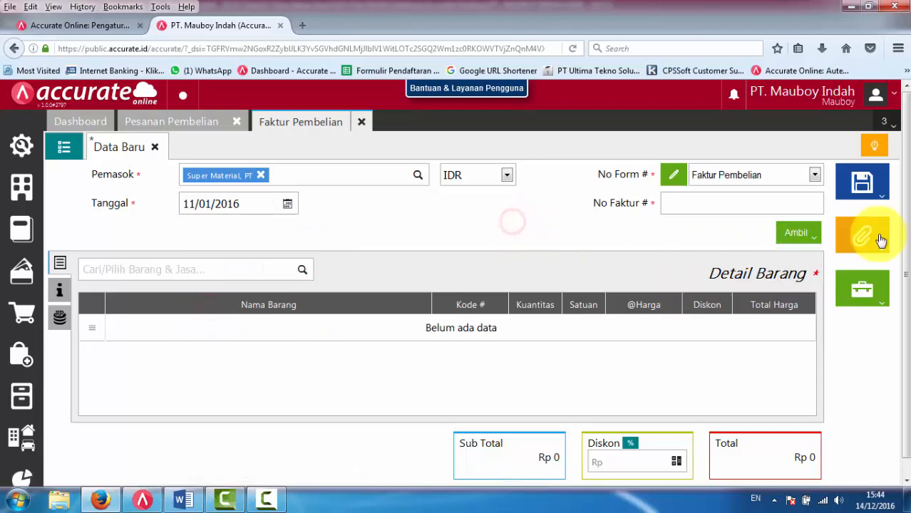
- Try to copy a purchase order (Pesanan) into the invoice with No Faktur left empty
{"action": "left_click", "coordinate": [784, 235]}
{"action": "left_click", "coordinate": [748, 262]}
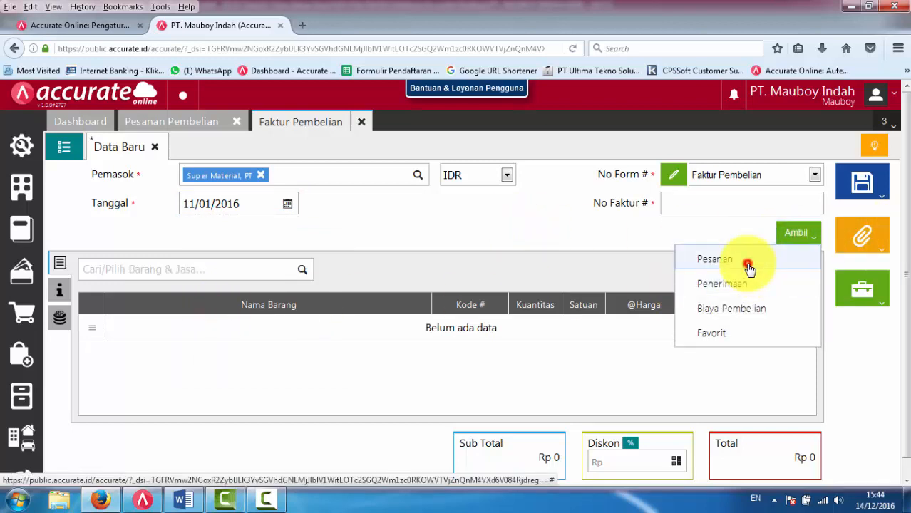
{"action": "left_click", "coordinate": [582, 317]}
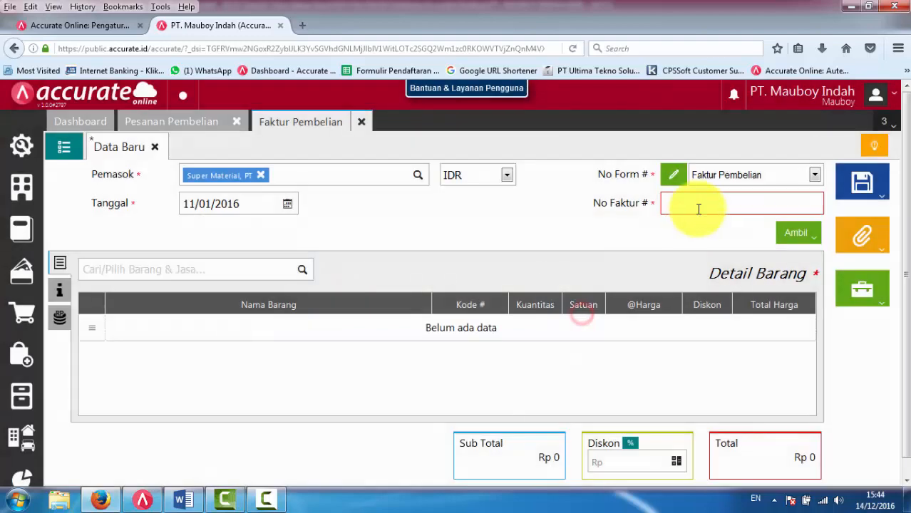
- Set the invoice's No Faktur to SP-001 and copy in the items of the supplier's purchase order dated 10/01/2016
{"action": "left_click", "coordinate": [698, 205]}
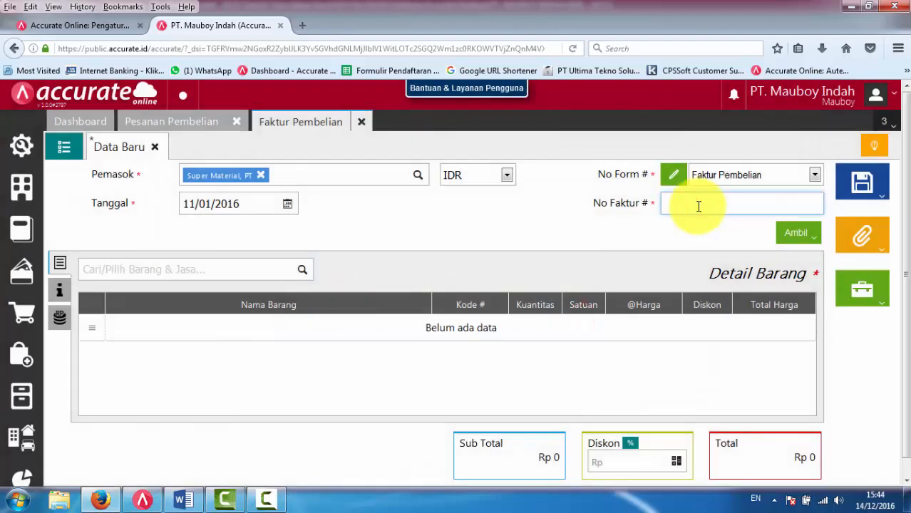
{"action": "left_click", "coordinate": [800, 233]}
{"action": "left_click", "coordinate": [754, 268]}
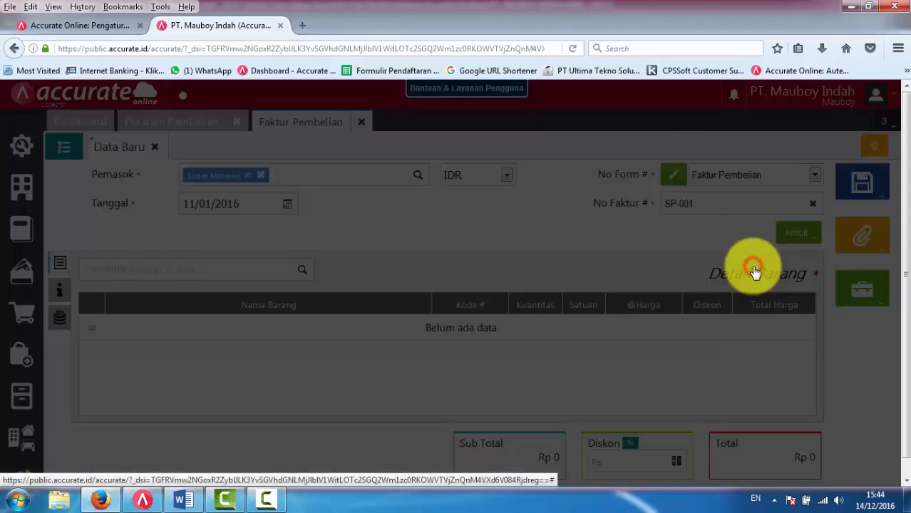
{"action": "left_click", "coordinate": [478, 182]}
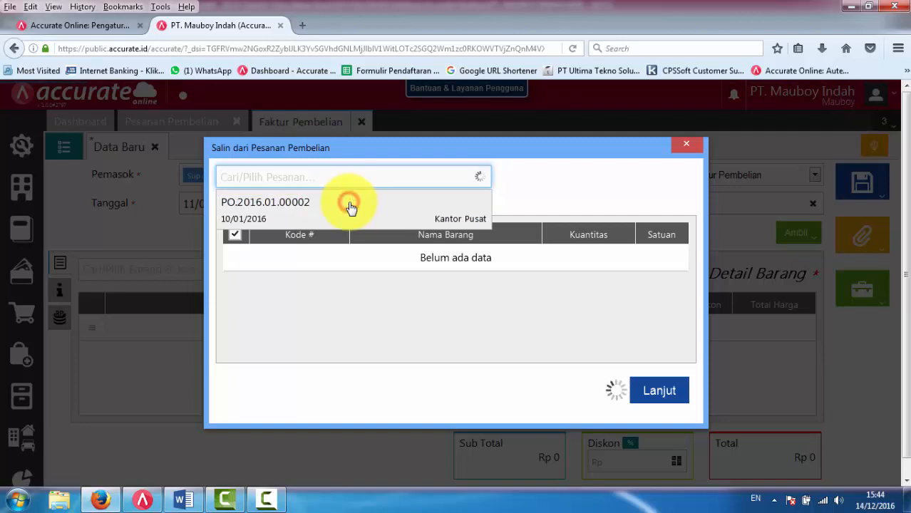
{"action": "left_click", "coordinate": [350, 206]}
{"action": "left_click", "coordinate": [651, 393]}
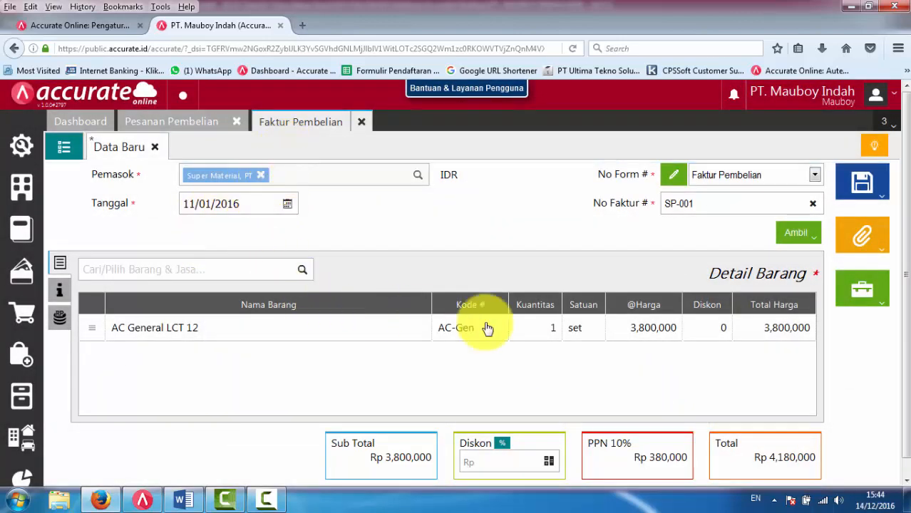
- Save the purchase invoice with Ajukan Persetujuan and show the list of purchase invoices
{"action": "left_click", "coordinate": [868, 191]}
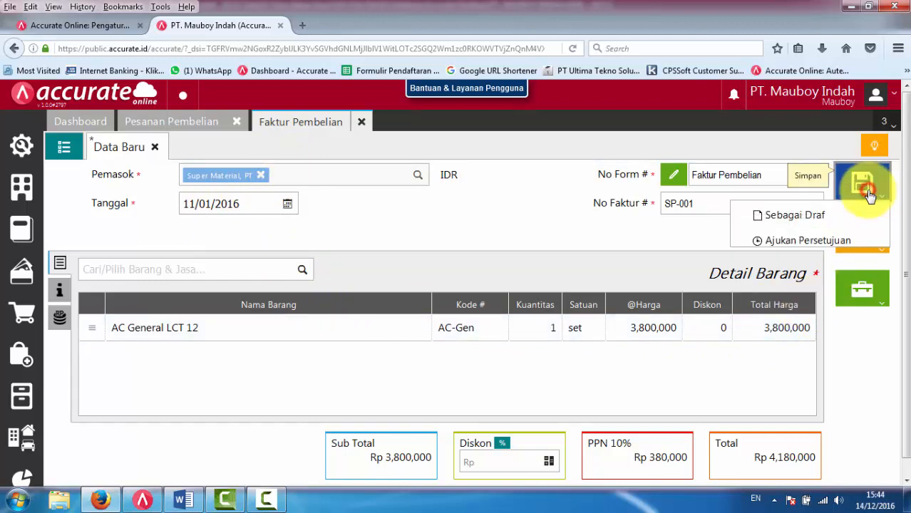
{"action": "left_click", "coordinate": [820, 246]}
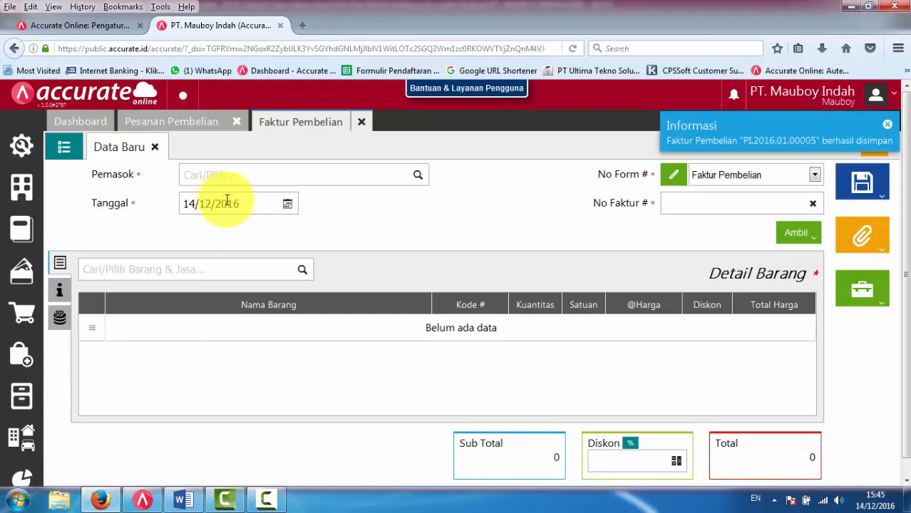
{"action": "left_click", "coordinate": [64, 146]}
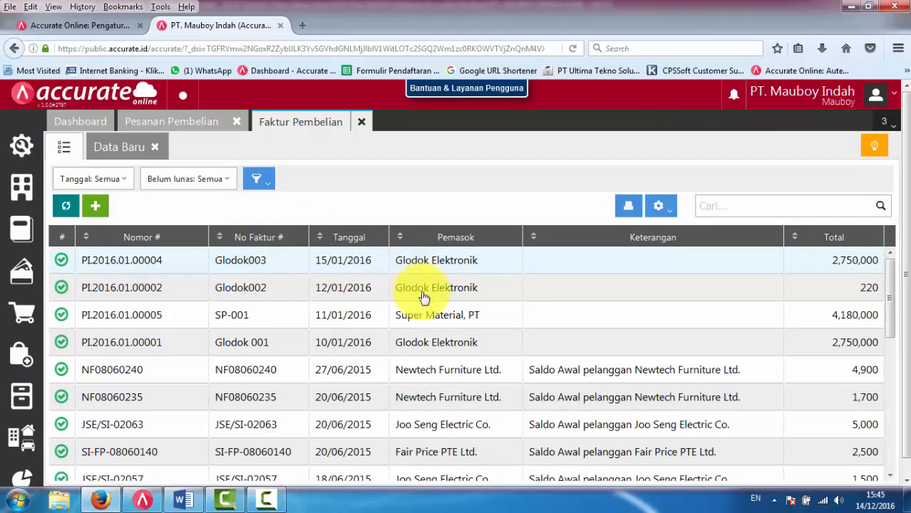
- Open the saved SP-001 invoice, examine the accounts and amounts in its journal details, and show its Info lainnya
{"action": "left_click", "coordinate": [421, 316]}
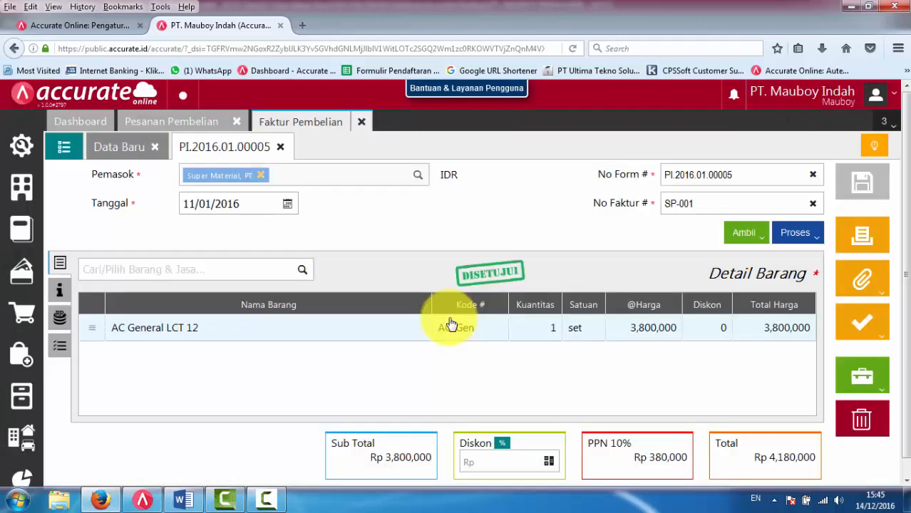
{"action": "left_click", "coordinate": [872, 380]}
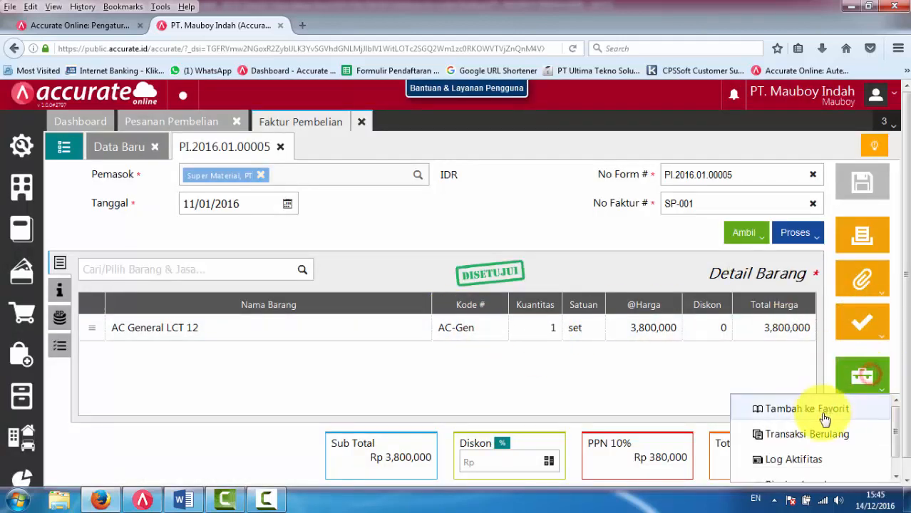
{"action": "scroll", "coordinate": [820, 463], "scroll_direction": "down", "scroll_amount": 1}
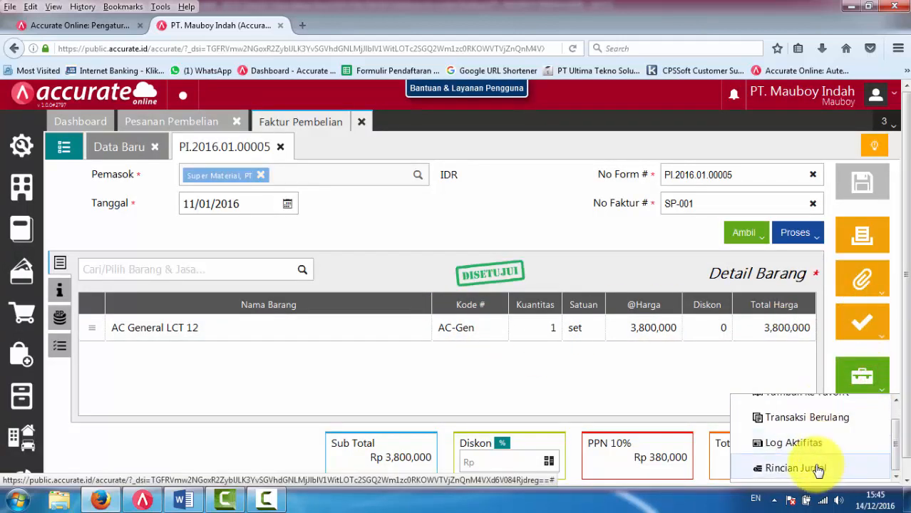
{"action": "left_click", "coordinate": [817, 469]}
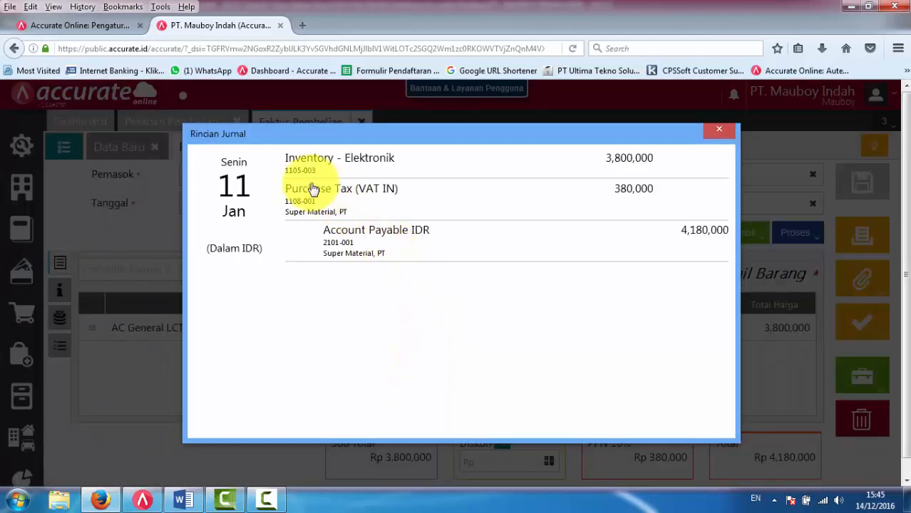
{"action": "key", "text": "Escape"}
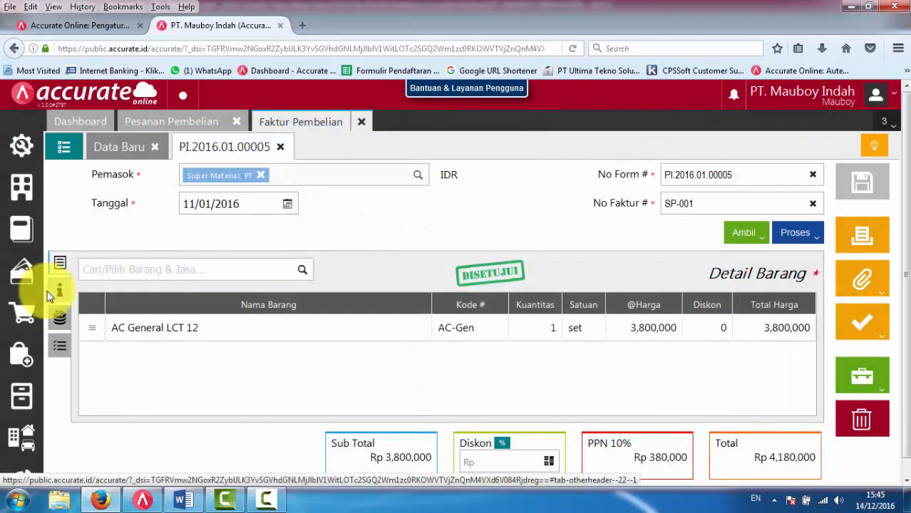
{"action": "left_click", "coordinate": [59, 290]}
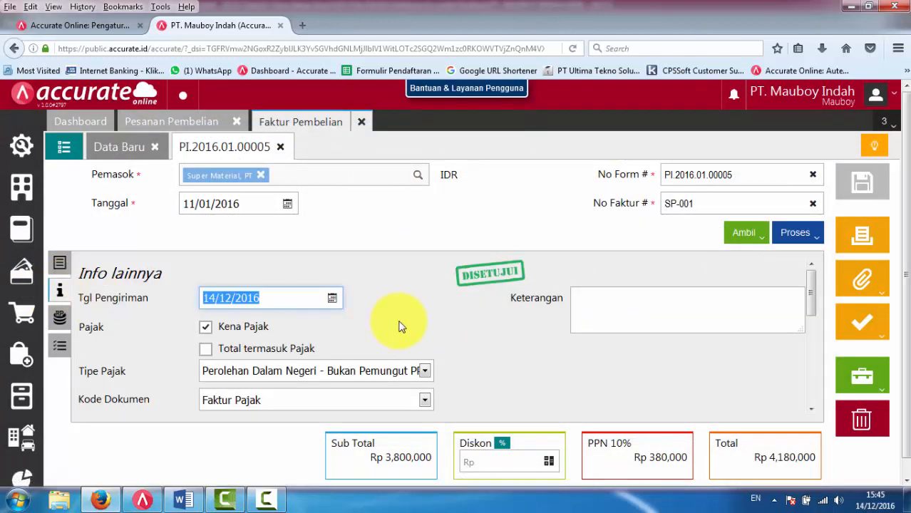
- Check all the Info lainnya fields of the saved SP-001 purchase invoice, then delete that invoice
{"action": "scroll", "coordinate": [399, 322], "scroll_direction": "down", "scroll_amount": 3}
{"action": "scroll", "coordinate": [400, 321], "scroll_direction": "up", "scroll_amount": 3}
{"action": "scroll", "coordinate": [400, 326], "scroll_direction": "down", "scroll_amount": 5}
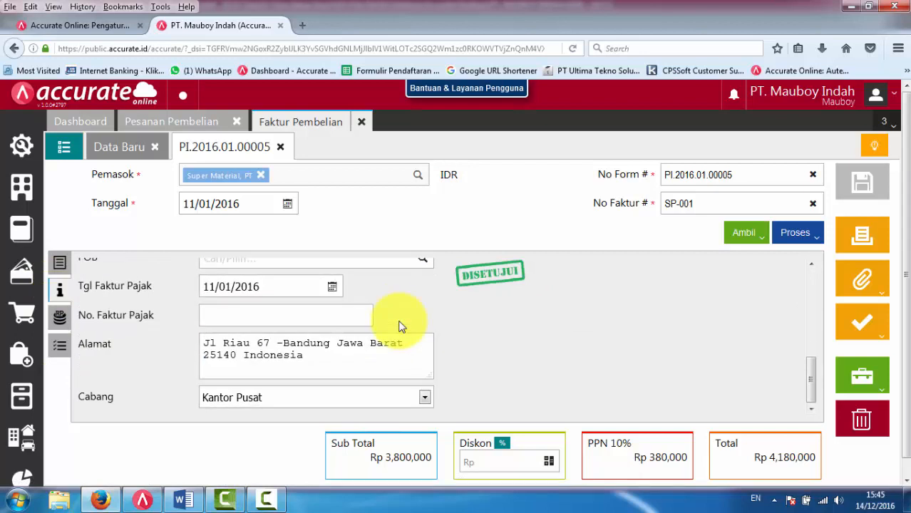
{"action": "scroll", "coordinate": [400, 326], "scroll_direction": "up", "scroll_amount": 5}
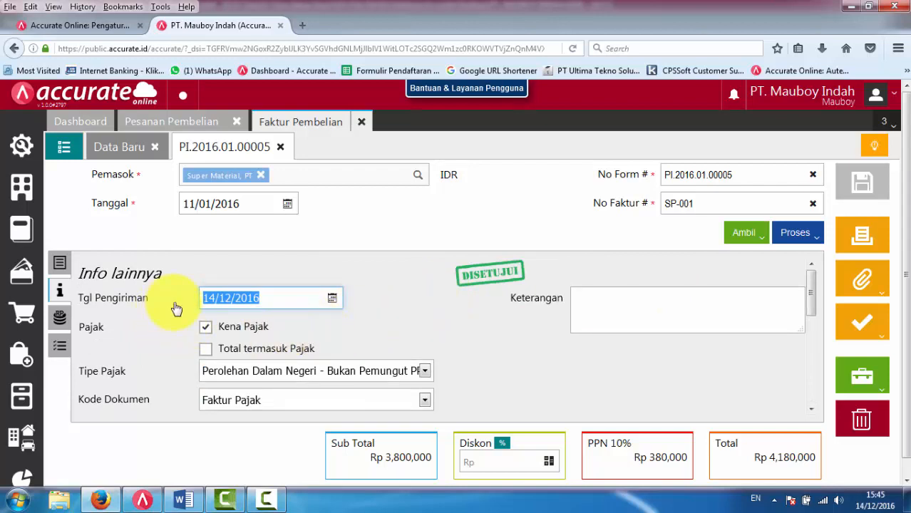
{"action": "left_click", "coordinate": [865, 420]}
{"action": "left_click", "coordinate": [599, 314]}
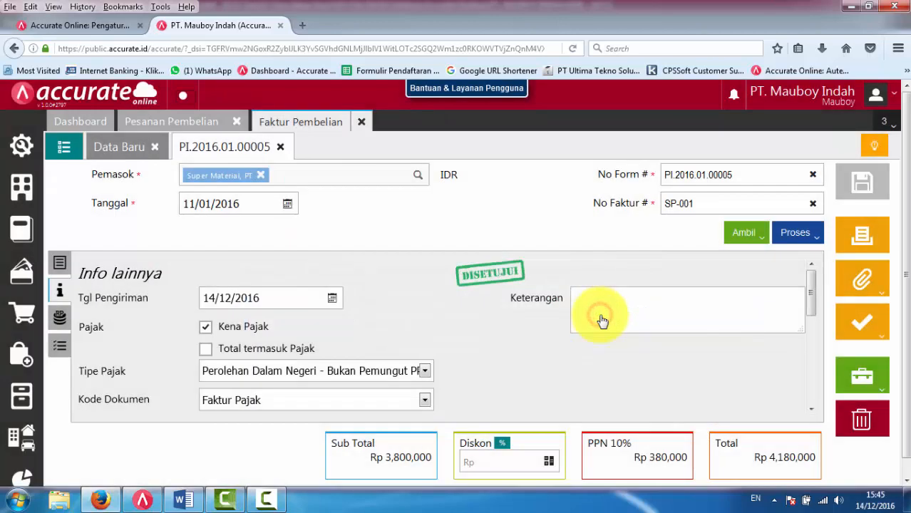
- Set the new purchase invoice's supplier (Pemasok) to Super Material, PT and its date to 11/01/2016
{"action": "left_click", "coordinate": [418, 177]}
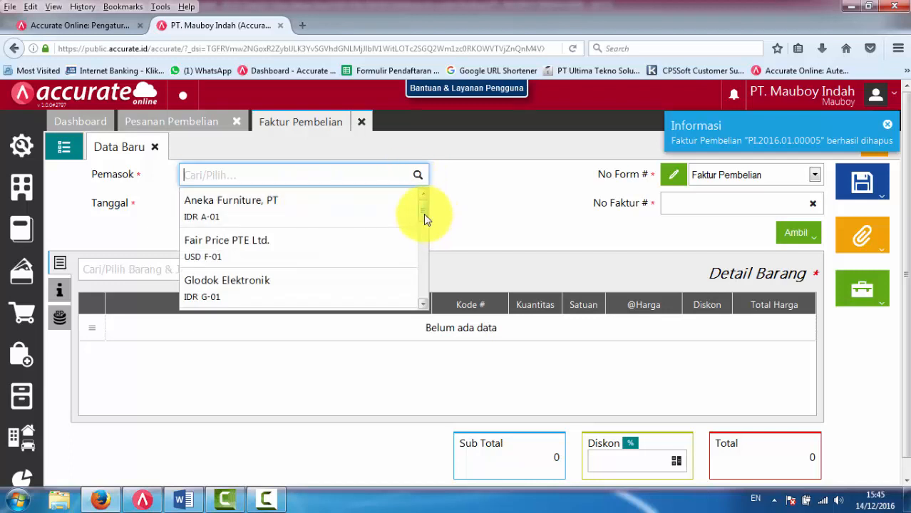
{"action": "left_click_drag", "start_coordinate": [423, 213], "coordinate": [362, 298]}
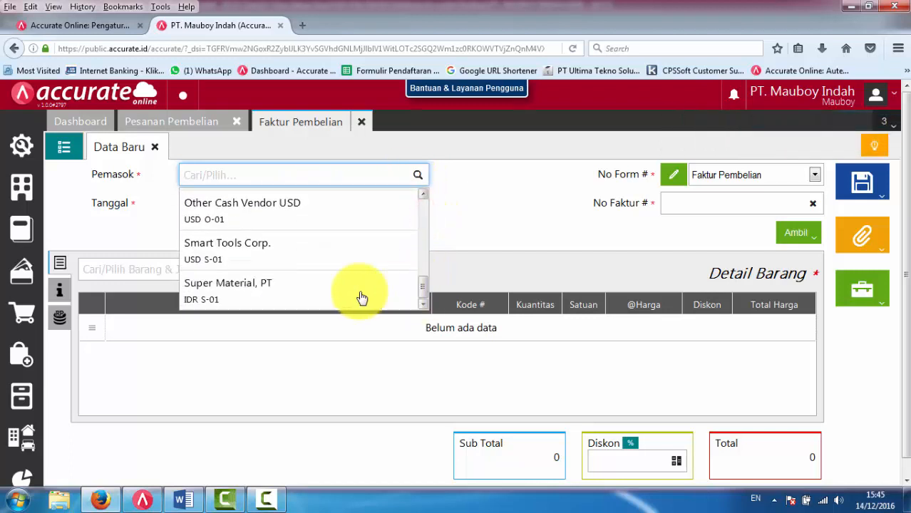
{"action": "left_click", "coordinate": [253, 296]}
{"action": "left_click", "coordinate": [251, 203]}
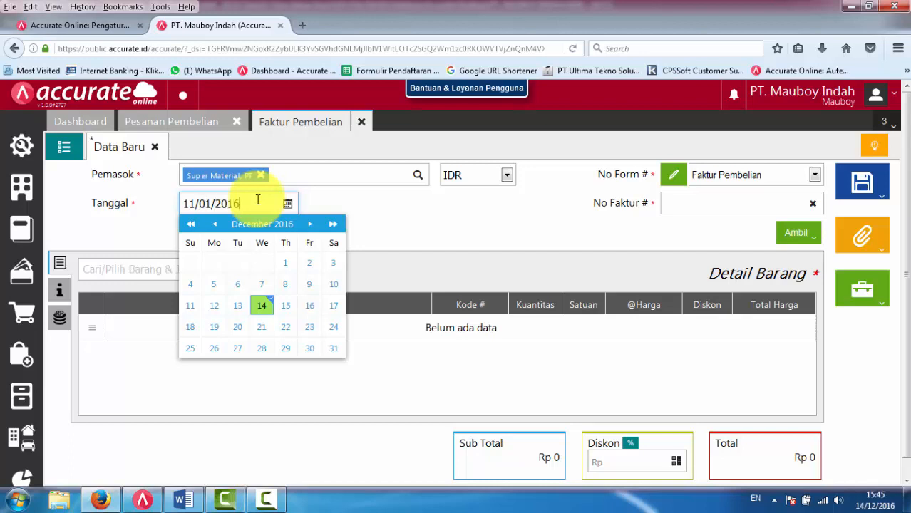
{"action": "type", "text": "11/01/2016"}
{"action": "left_click", "coordinate": [216, 316]}
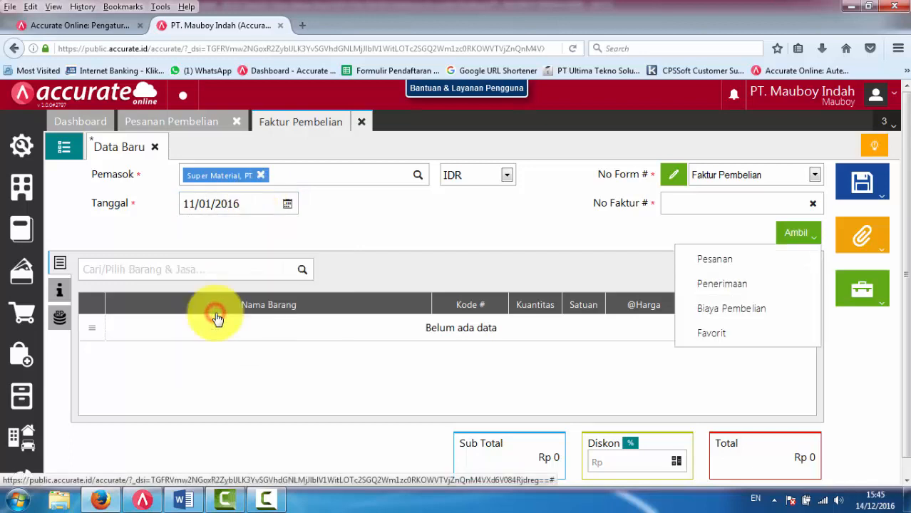
- Try to copy in a purchase order (Pesanan) without an invoice number, and set No Faktur to SP-001
{"action": "left_click", "coordinate": [730, 261]}
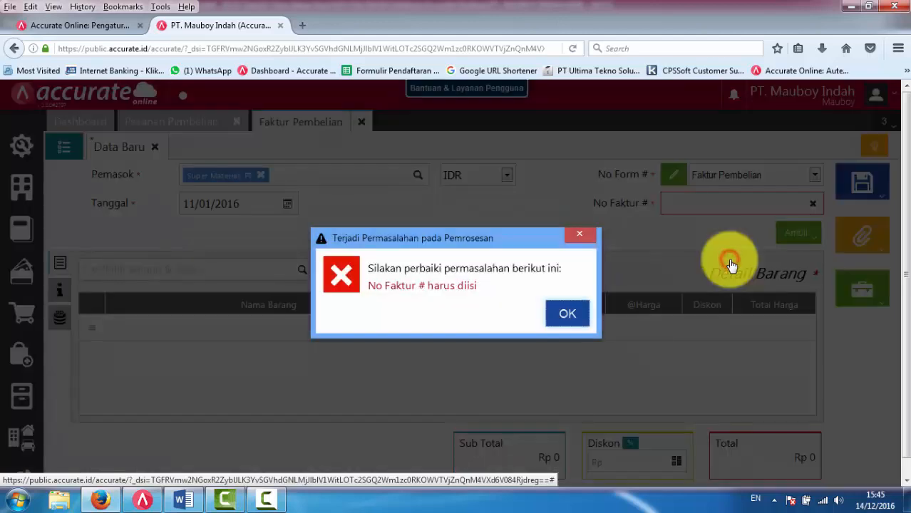
{"action": "left_click", "coordinate": [555, 314]}
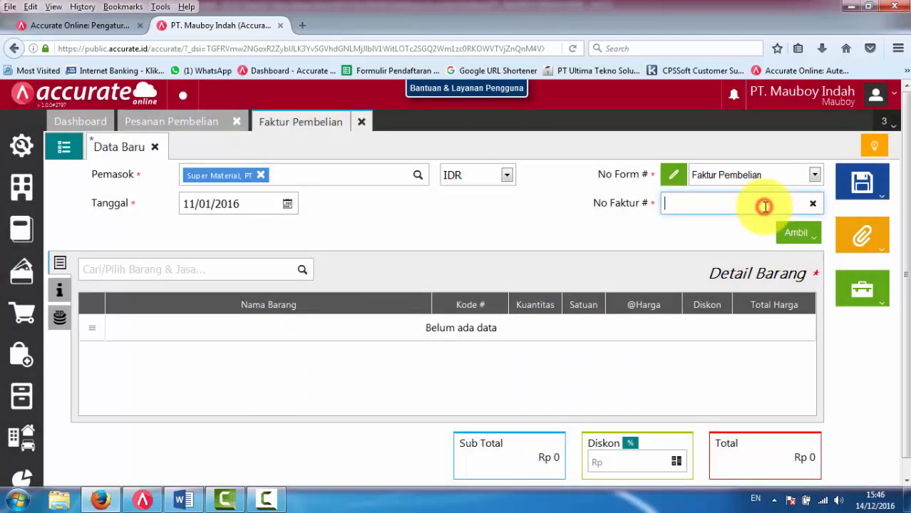
{"action": "type", "text": "SP-"}
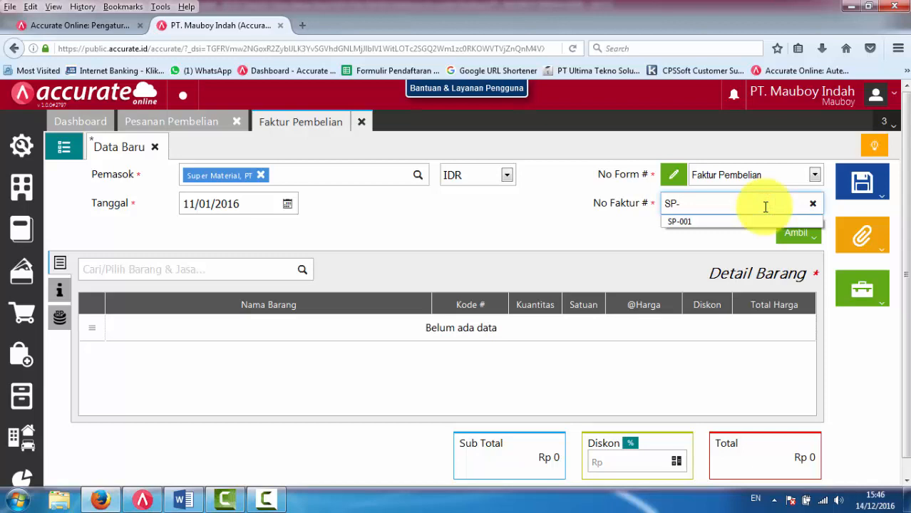
{"action": "key", "text": "Down"}
{"action": "key", "text": "Return"}
- Copy the items of the supplier's purchase order (Pesanan) dated 10/01/2016 into the invoice
{"action": "left_click", "coordinate": [804, 235]}
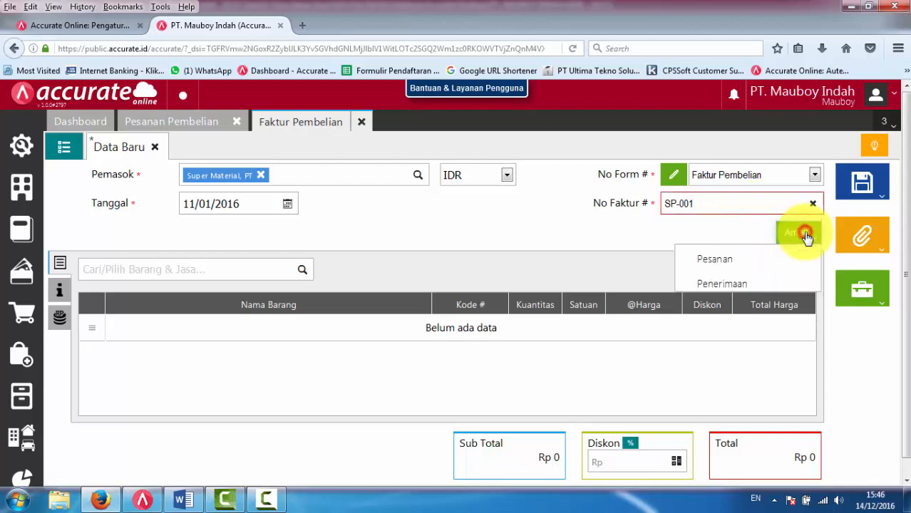
{"action": "left_click", "coordinate": [752, 260]}
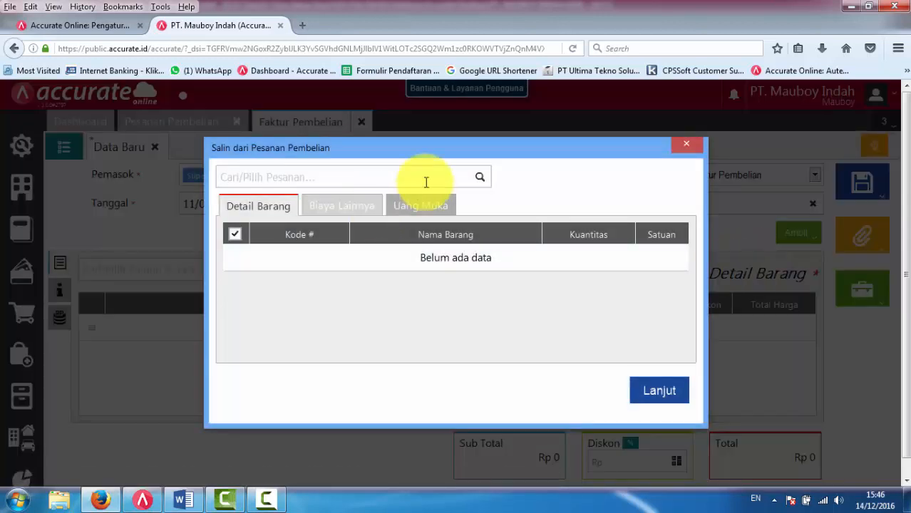
{"action": "left_click", "coordinate": [480, 177]}
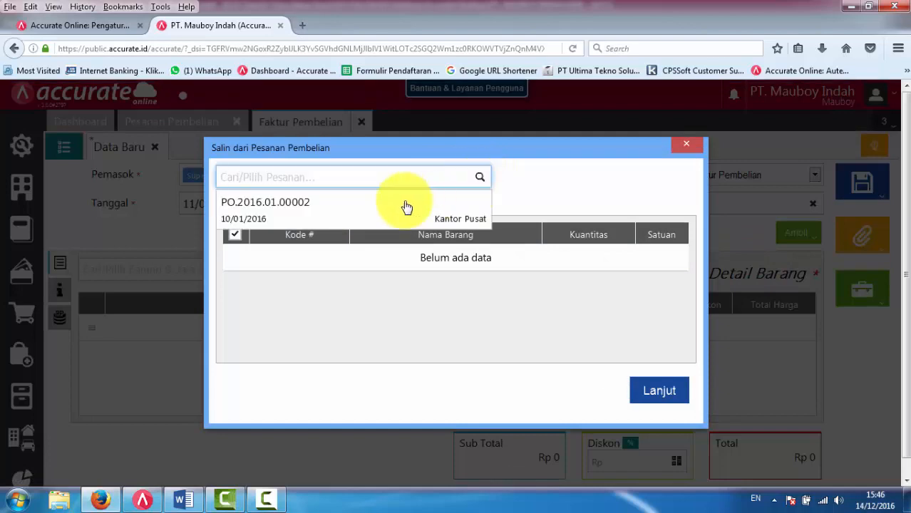
{"action": "left_click", "coordinate": [391, 202]}
{"action": "left_click", "coordinate": [667, 391]}
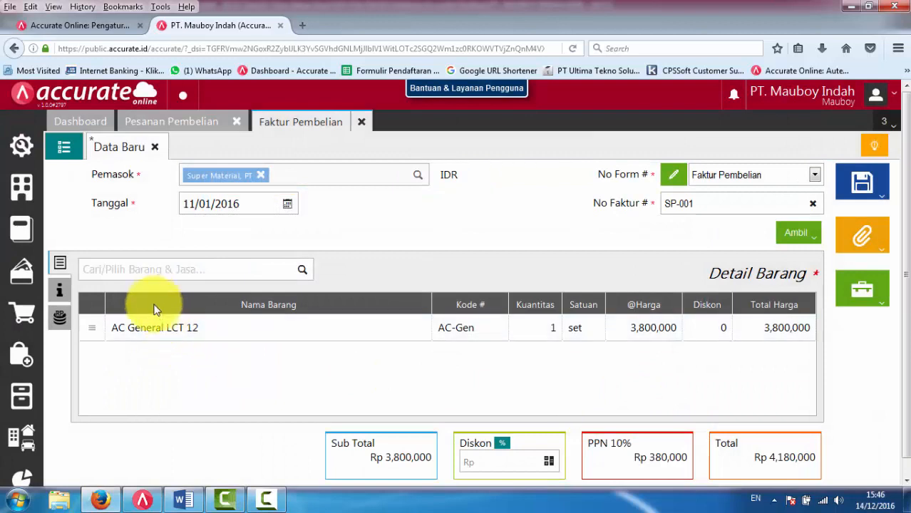
- In Info lainnya, enable Tagihan Dimuka (Mendahului Terima Barang) and set Tgl Pengiriman to 12/01/2016
{"action": "left_click", "coordinate": [61, 292]}
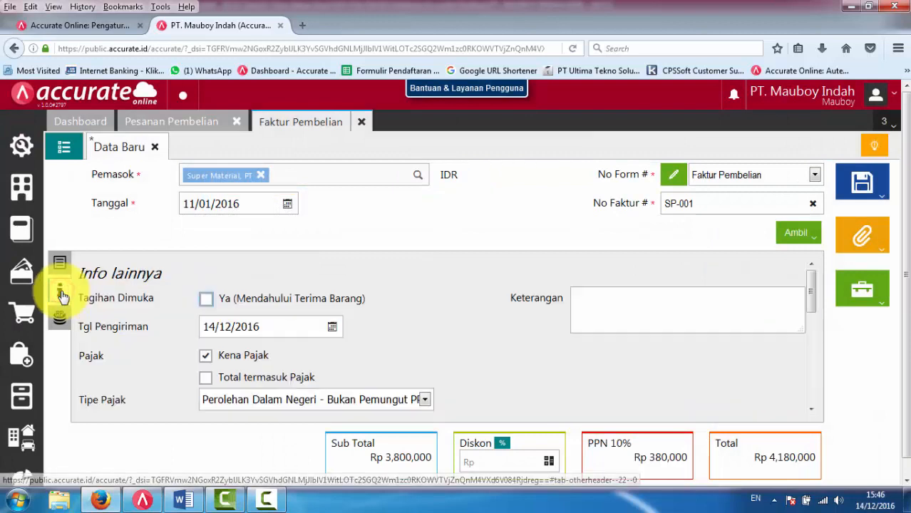
{"action": "left_click", "coordinate": [206, 300]}
{"action": "left_click", "coordinate": [277, 329]}
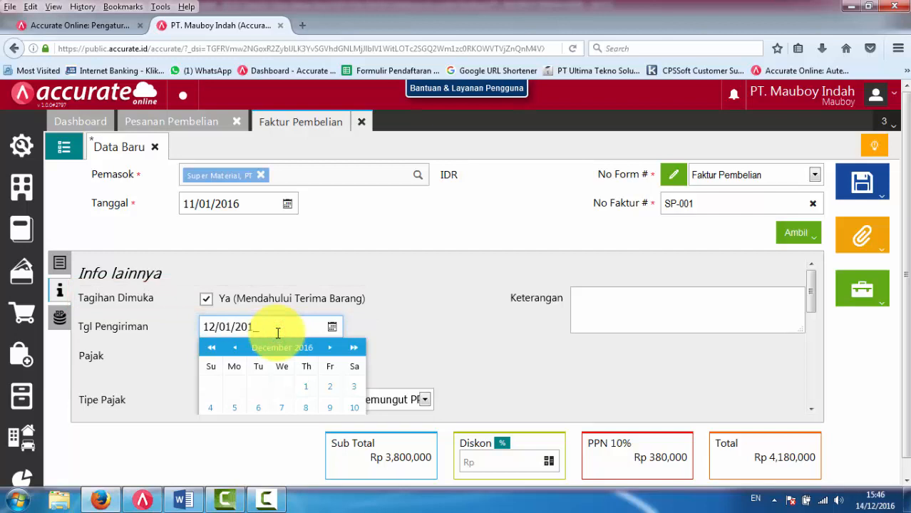
{"action": "scroll", "coordinate": [332, 331], "scroll_direction": "down", "scroll_amount": 2}
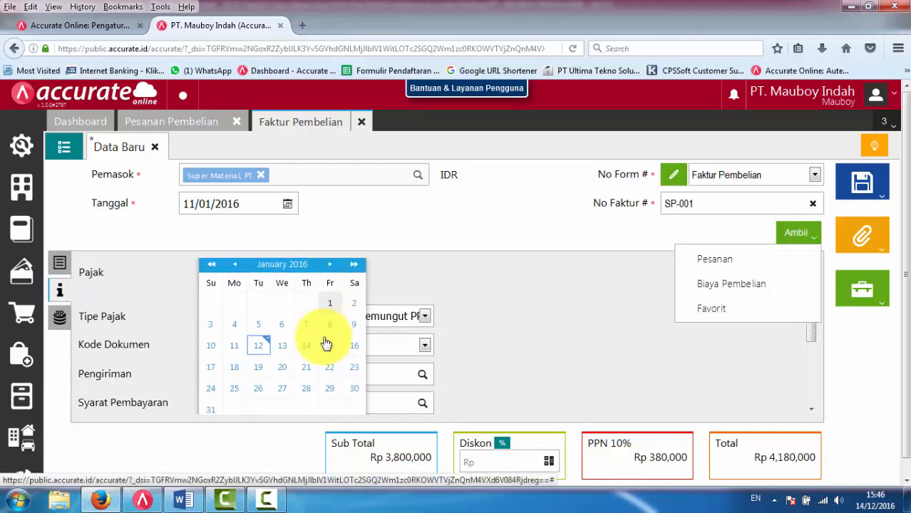
{"action": "left_click", "coordinate": [258, 345]}
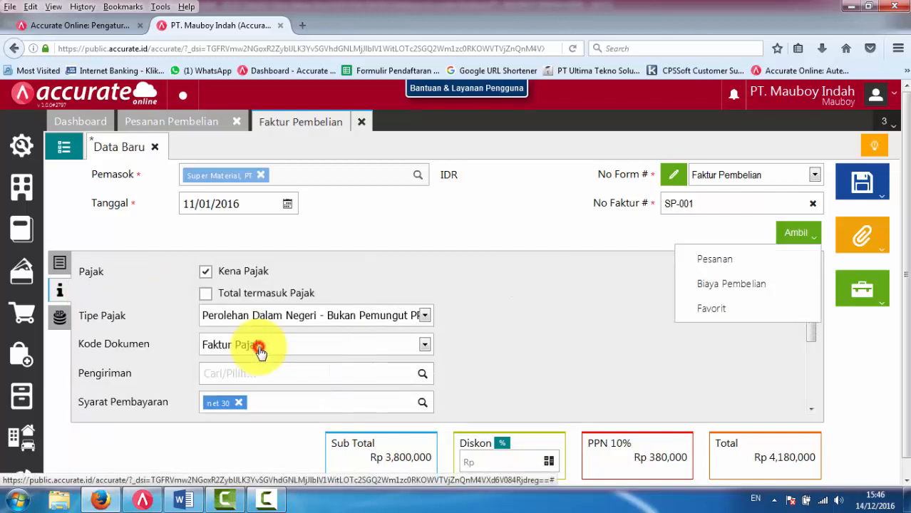
{"action": "left_click", "coordinate": [584, 297]}
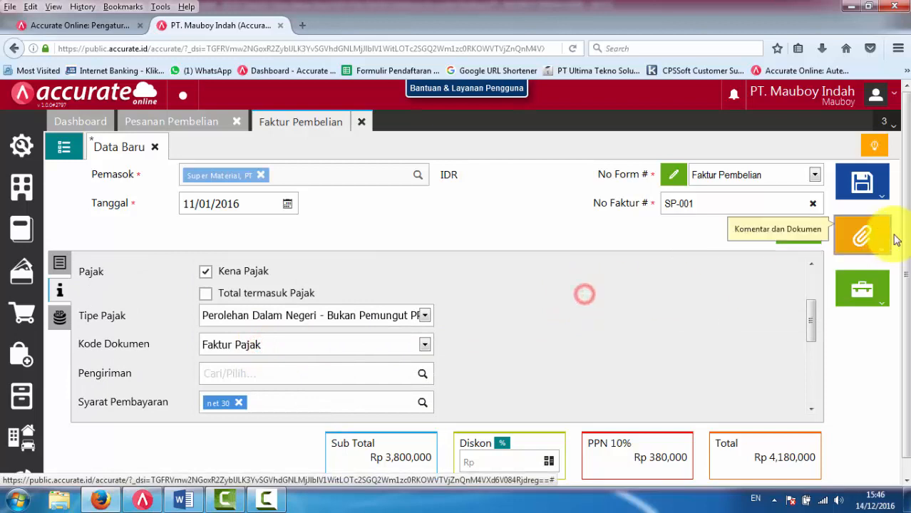
- Save the advance-billed SP-001 invoice with Ajukan Persetujuan and show the list of purchase invoices
{"action": "left_click", "coordinate": [866, 194]}
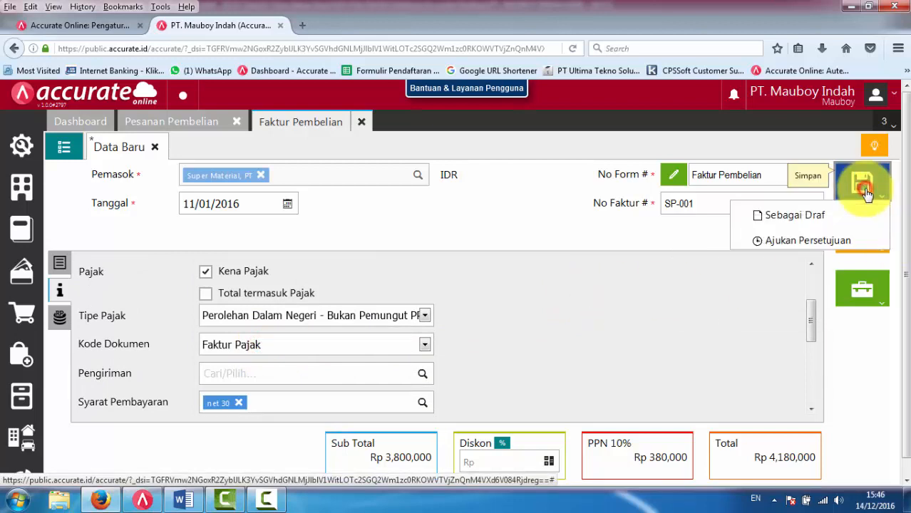
{"action": "left_click", "coordinate": [825, 244]}
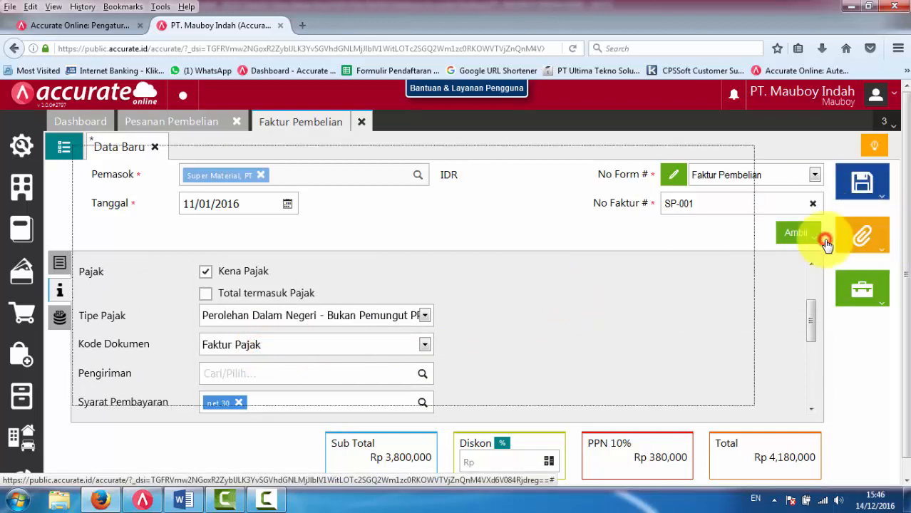
{"action": "left_click", "coordinate": [60, 147]}
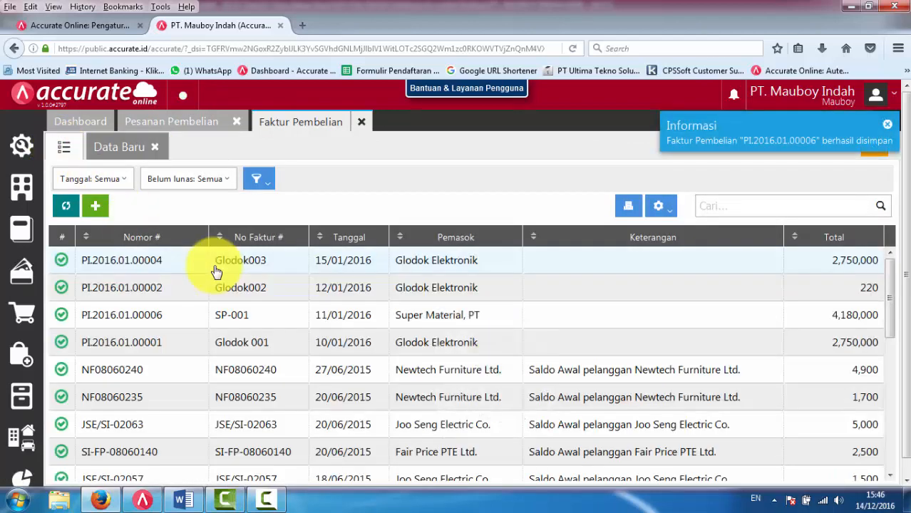
- Open the newly saved SP-001 invoice, examine the accounts and amounts in its Rincian Jurnal, and close the journal
{"action": "left_click", "coordinate": [444, 324]}
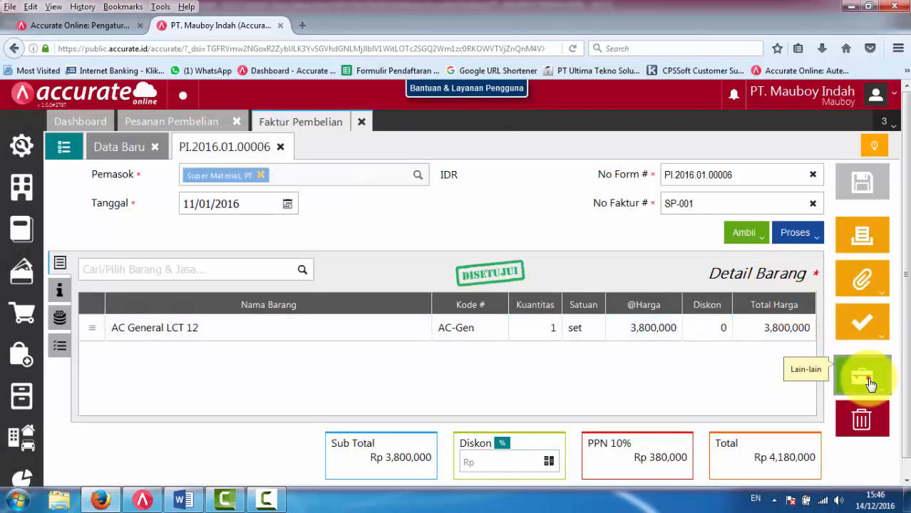
{"action": "left_click", "coordinate": [866, 380]}
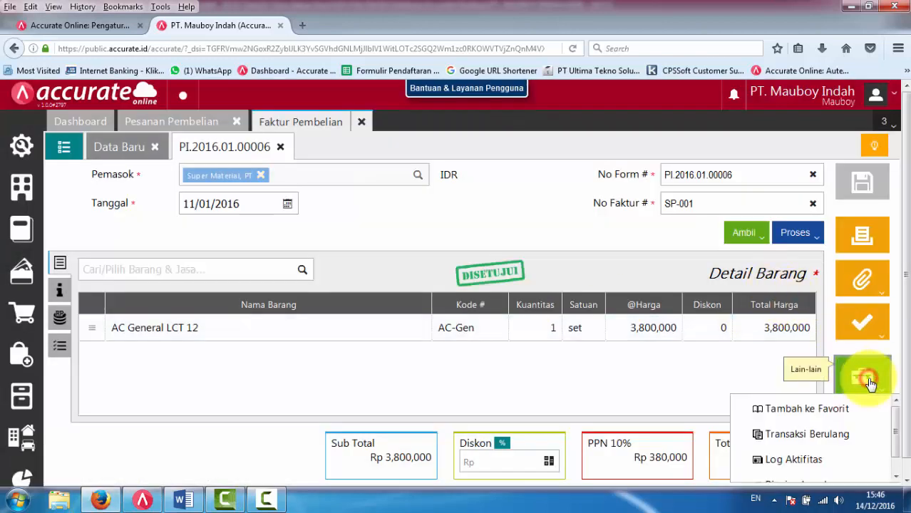
{"action": "scroll", "coordinate": [811, 465], "scroll_direction": "down", "scroll_amount": 1}
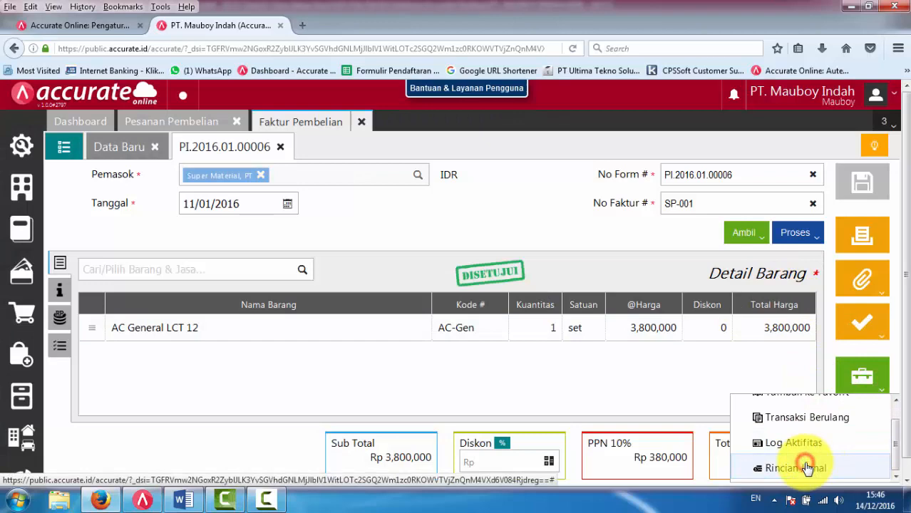
{"action": "left_click", "coordinate": [806, 468]}
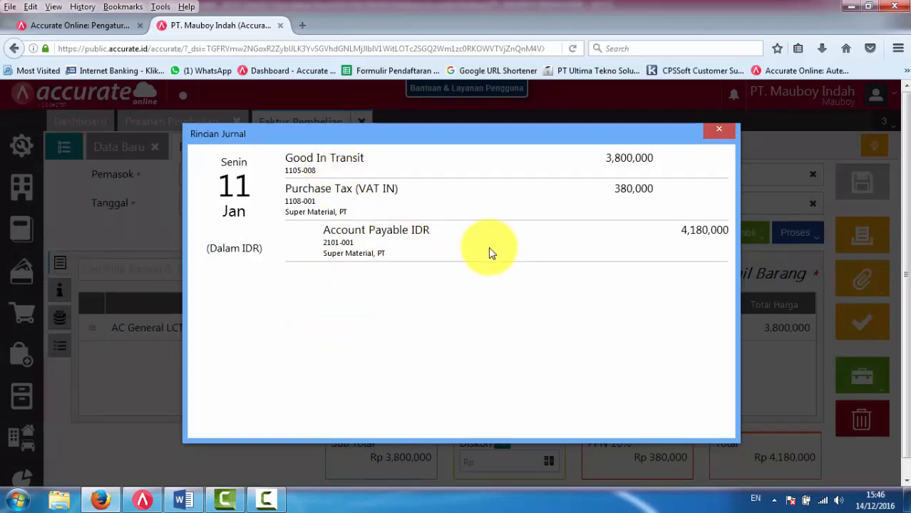
{"action": "scroll", "coordinate": [490, 253], "scroll_direction": "down", "scroll_amount": 1}
{"action": "scroll", "coordinate": [491, 253], "scroll_direction": "up", "scroll_amount": 1}
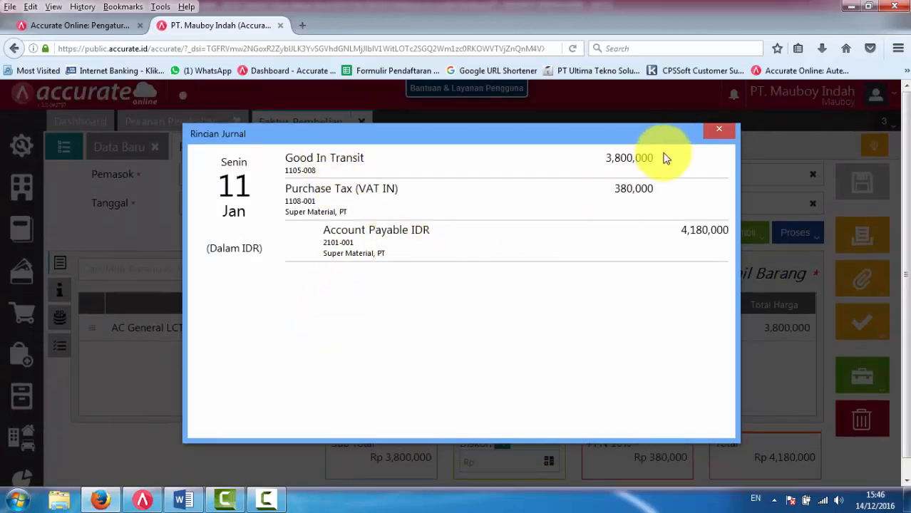
{"action": "left_click", "coordinate": [725, 133]}
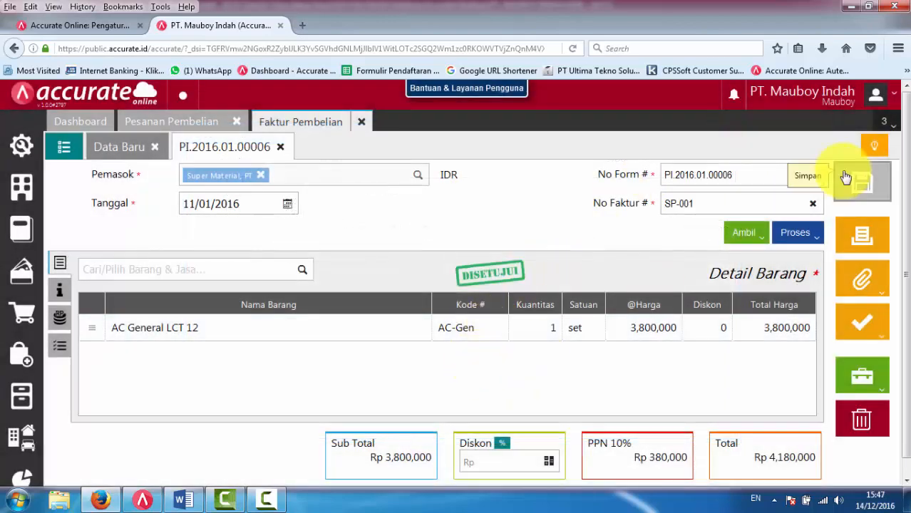
- Close the purchase invoice and purchase order forms and start a new goods receipt (Penerimaan Barang)
{"action": "left_click", "coordinate": [360, 122]}
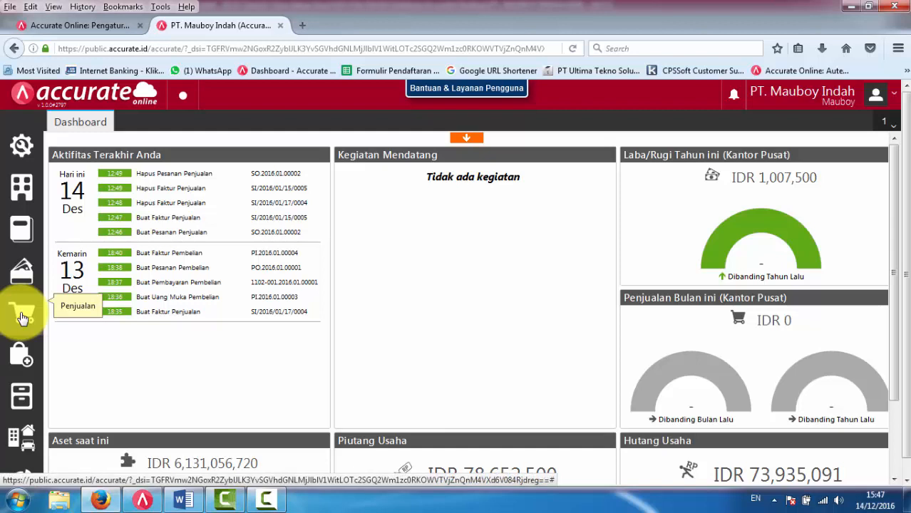
{"action": "left_click", "coordinate": [22, 353]}
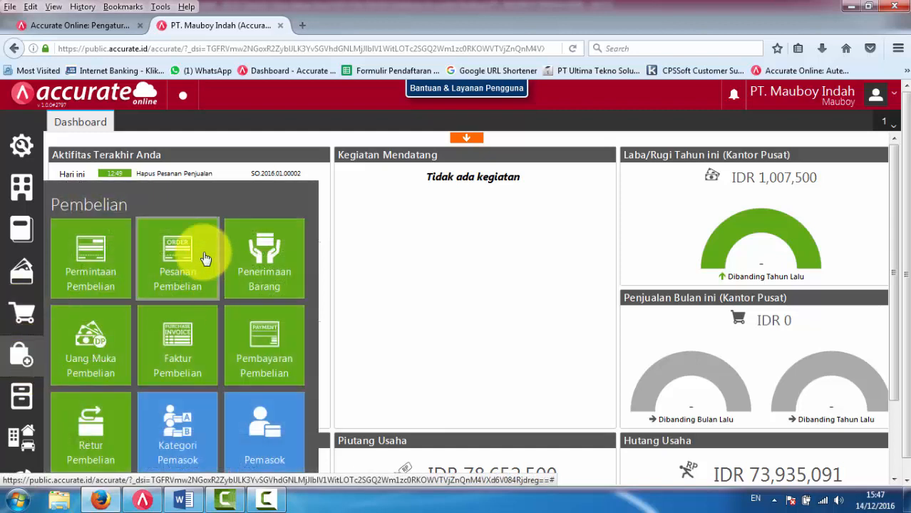
{"action": "left_click", "coordinate": [280, 255]}
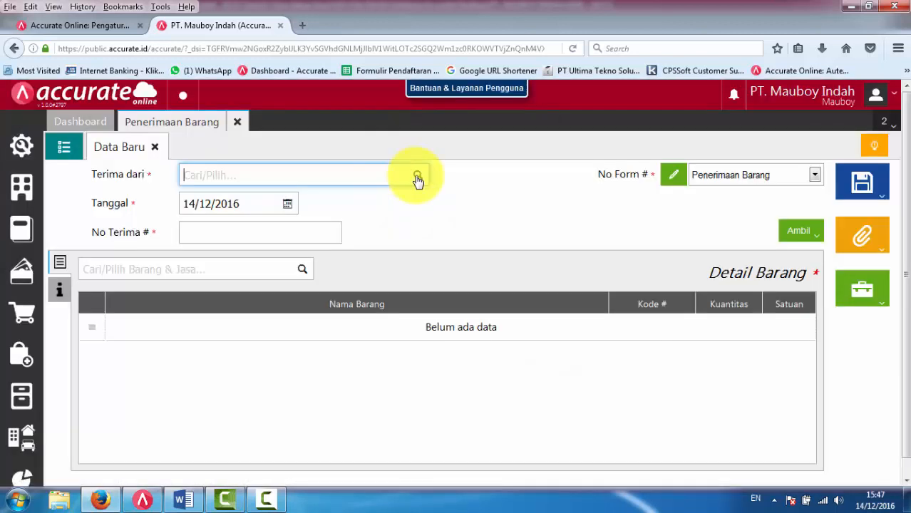
- Set the goods receipt's Terima dari to Super Material, PT and its date to 12/01/2016
{"action": "left_click", "coordinate": [417, 176]}
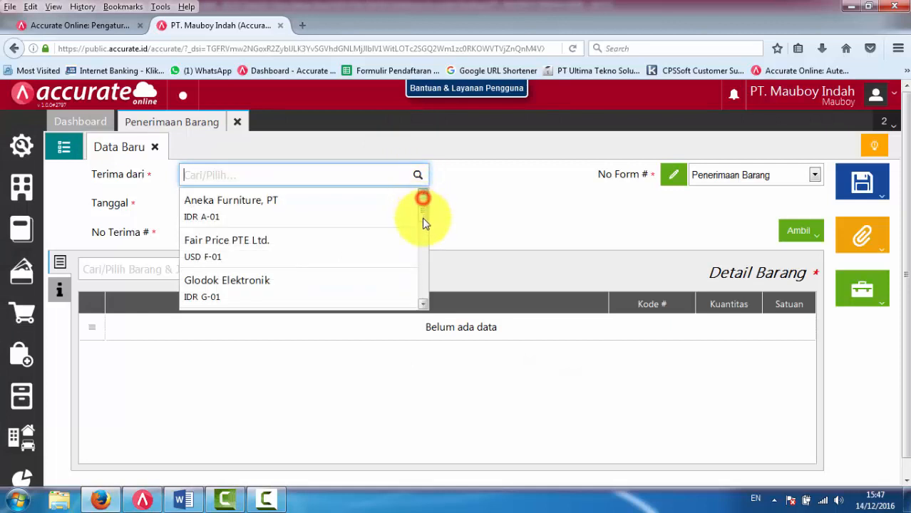
{"action": "left_click_drag", "start_coordinate": [424, 223], "coordinate": [424, 295]}
{"action": "left_click", "coordinate": [338, 303]}
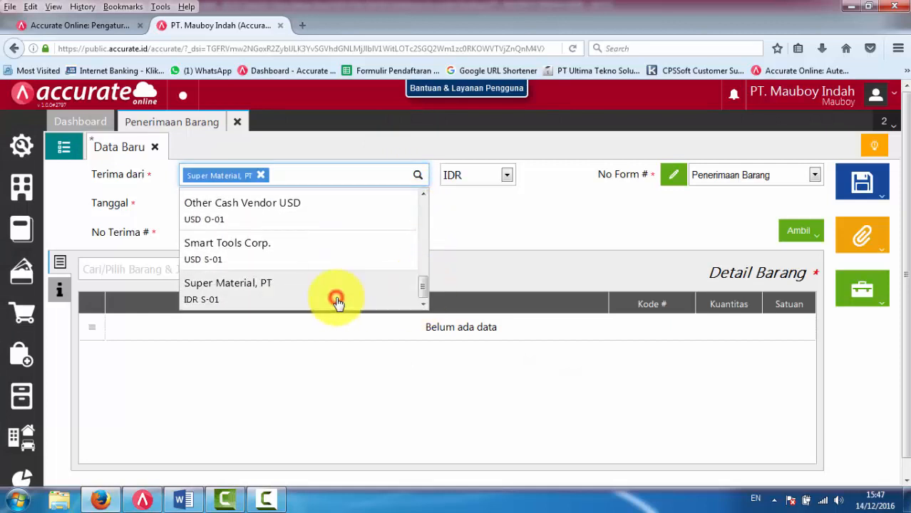
{"action": "left_click", "coordinate": [273, 204]}
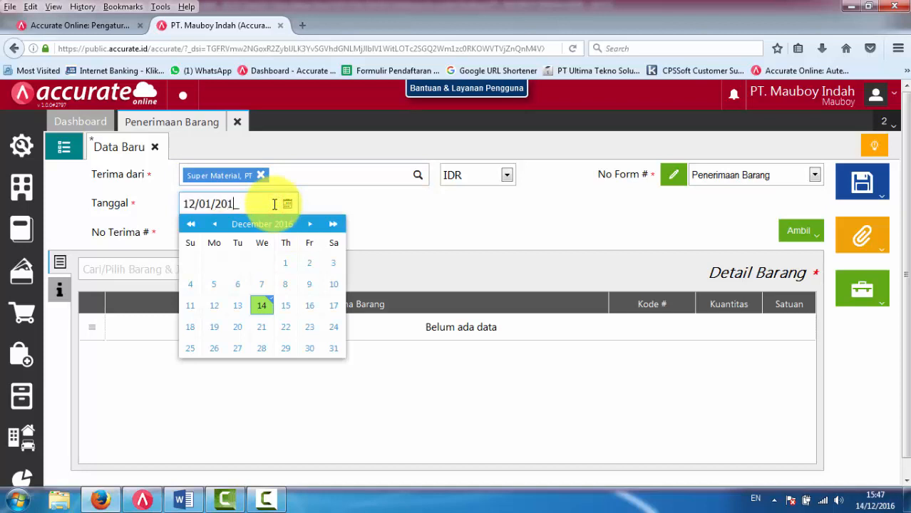
{"action": "key", "text": "Return"}
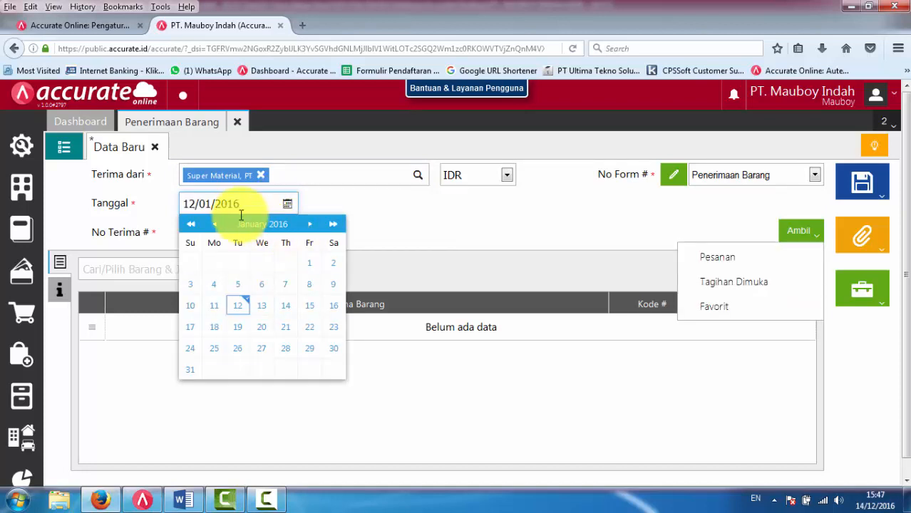
- Set the goods receipt's date to 13/01/2016 and its No Terima # to DO/SP/001
{"action": "left_click", "coordinate": [263, 309]}
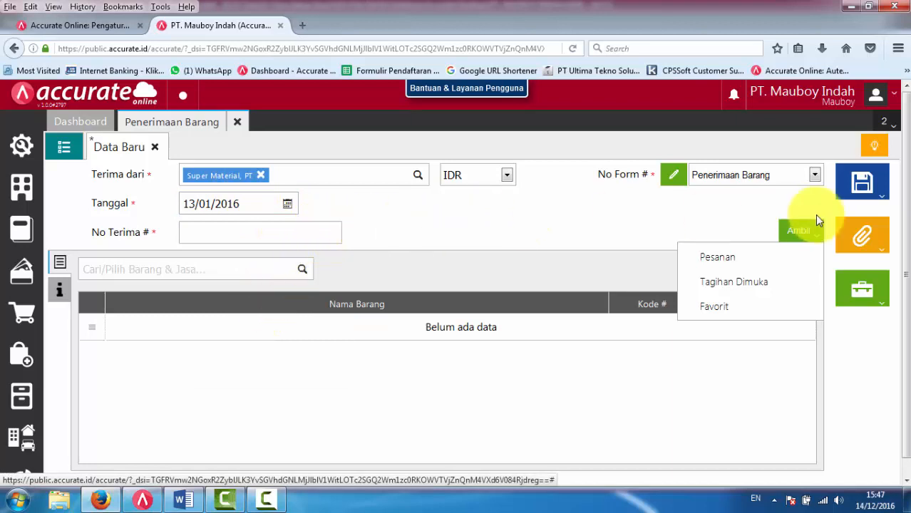
{"action": "left_click", "coordinate": [759, 286]}
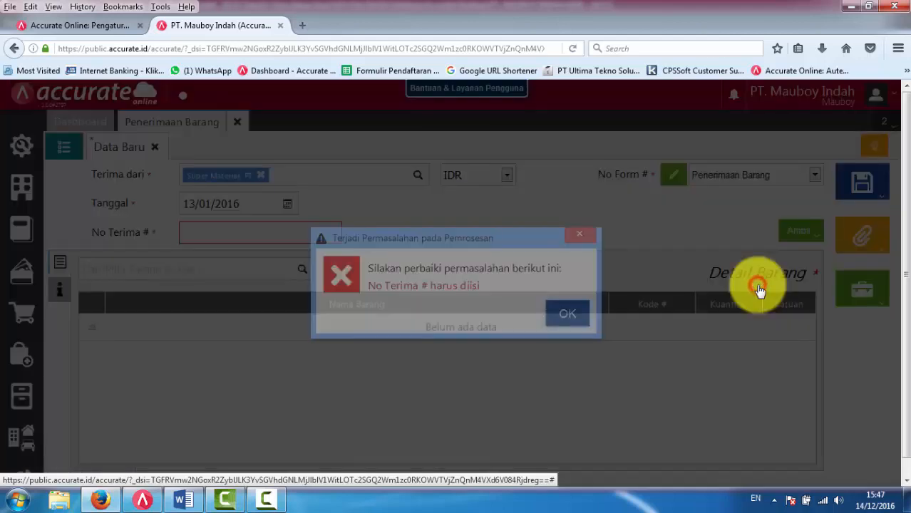
{"action": "left_click", "coordinate": [569, 313]}
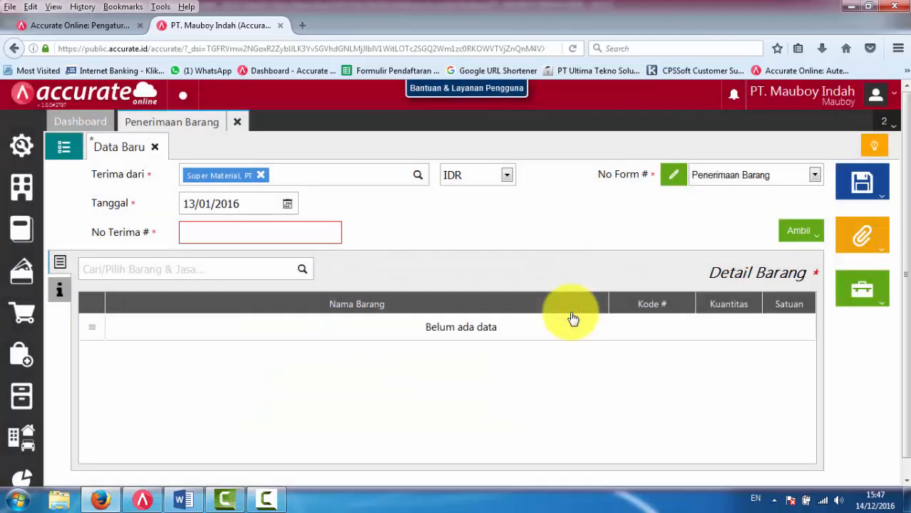
{"action": "left_click", "coordinate": [254, 229]}
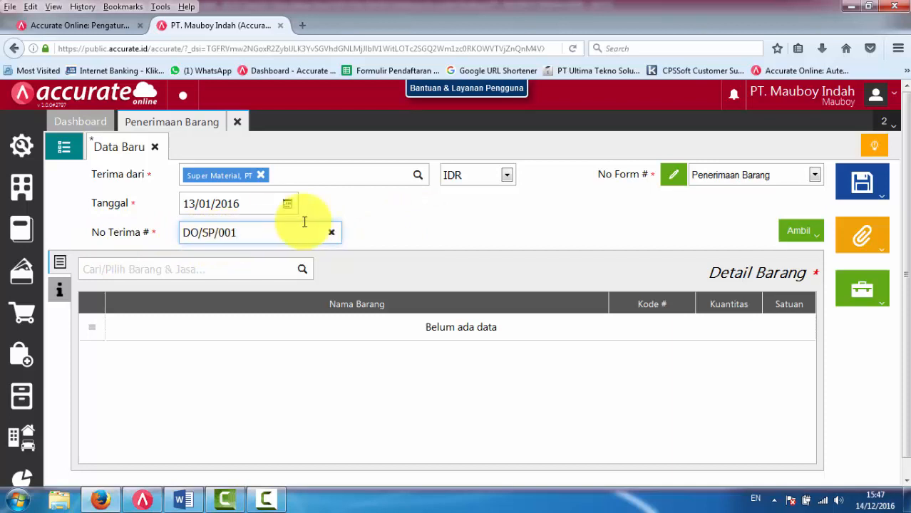
- Copy the AC General LCT 12 item into the goods receipt from Tagihan Dimuka invoice PI.2016.01.00006
{"action": "left_click", "coordinate": [802, 243]}
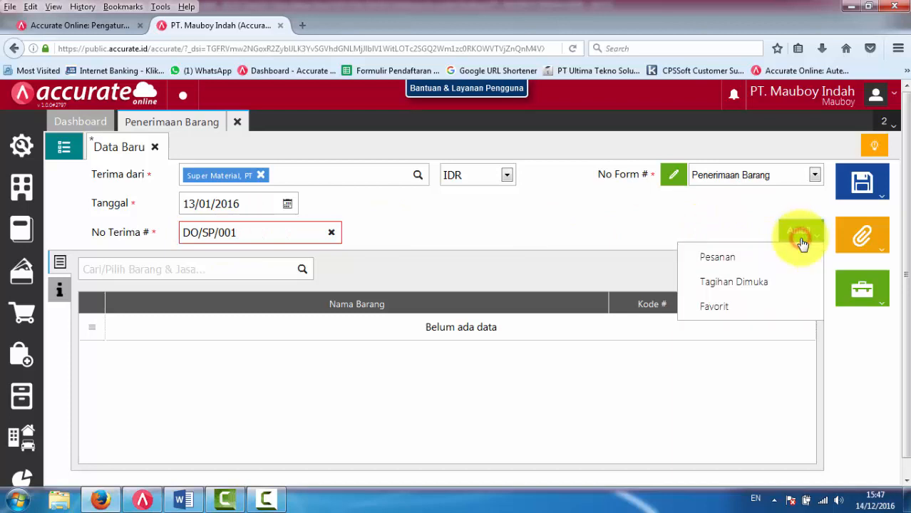
{"action": "left_click", "coordinate": [741, 285]}
{"action": "left_click", "coordinate": [480, 178]}
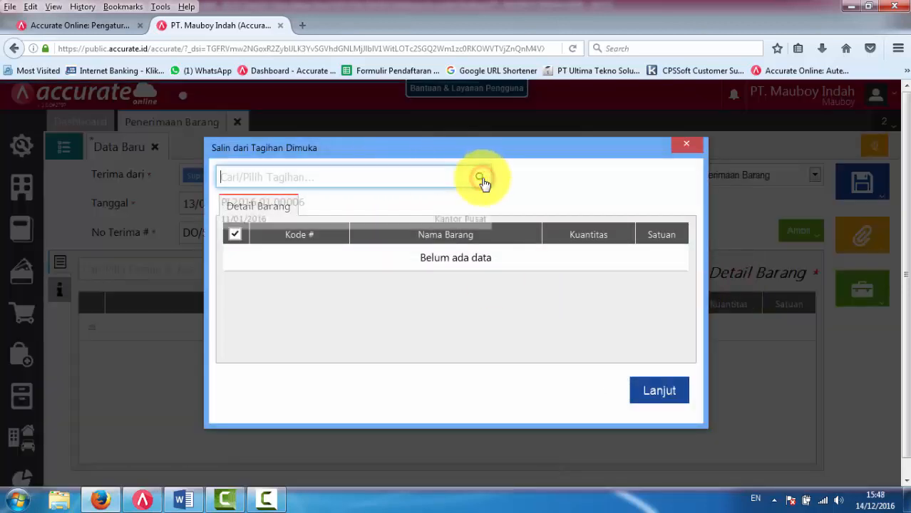
{"action": "left_click", "coordinate": [341, 212]}
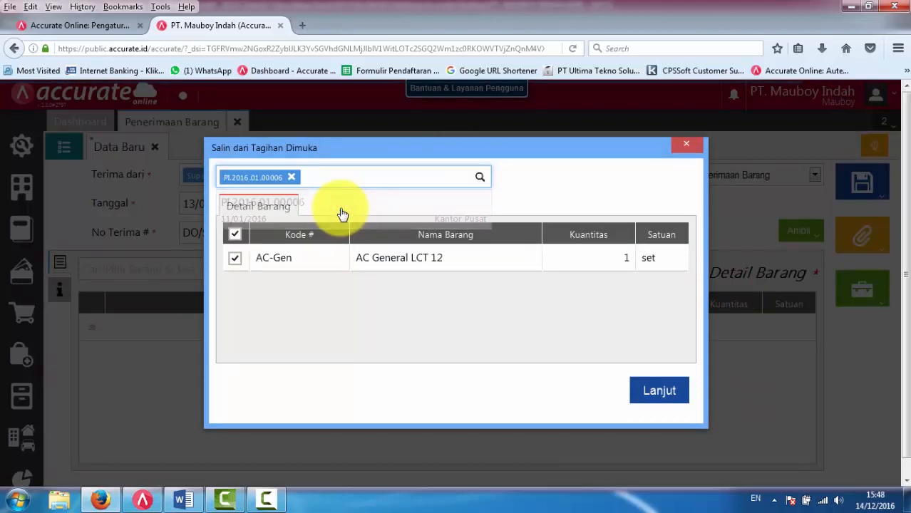
{"action": "left_click", "coordinate": [659, 391]}
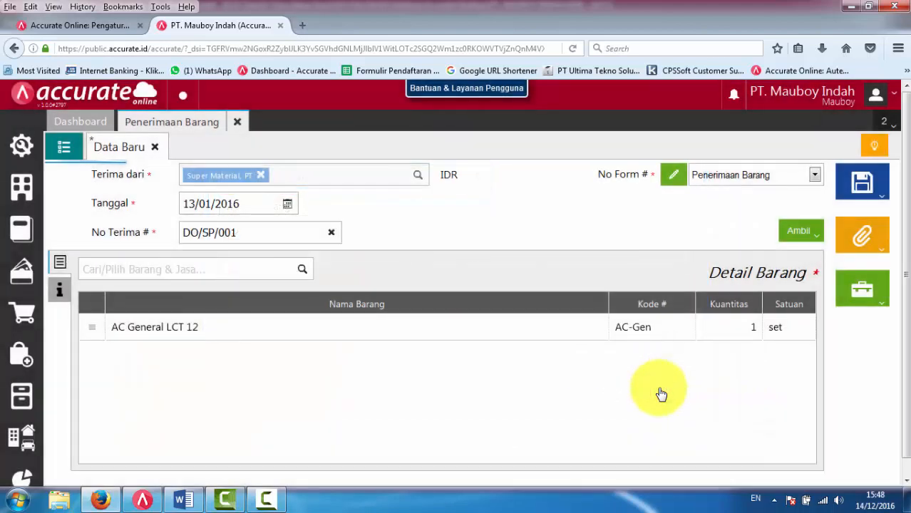
- Save the DO/SP/001 goods receipt with Ajukan Persetujuan and show the list of goods receipts
{"action": "left_click", "coordinate": [873, 198]}
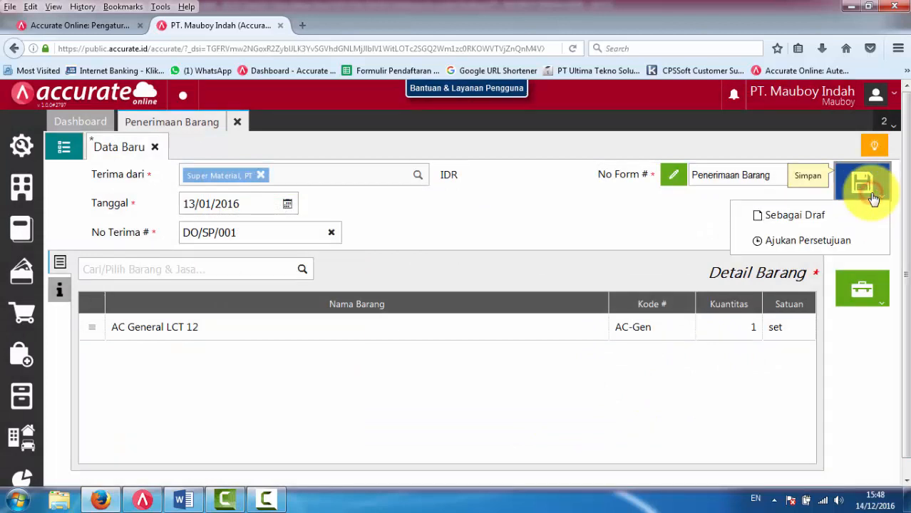
{"action": "left_click", "coordinate": [831, 240]}
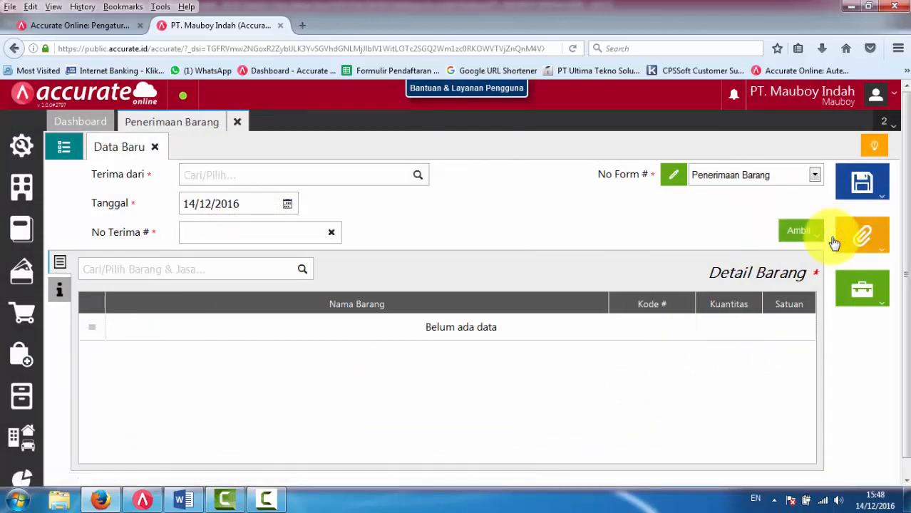
{"action": "left_click", "coordinate": [66, 147]}
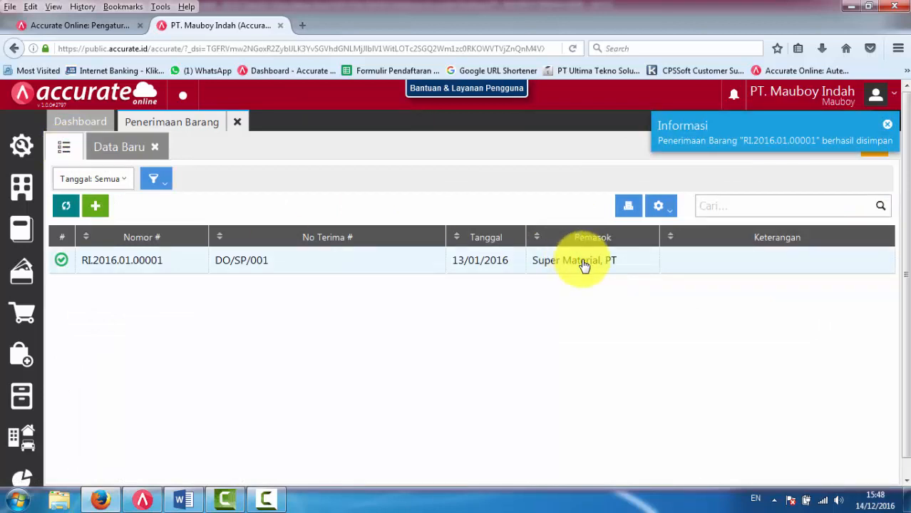
- Open the saved DO/SP/001 goods receipt, examine the accounts and amounts in its Rincian Jurnal, and close the journal and Penerimaan Barang
{"action": "left_click", "coordinate": [583, 263]}
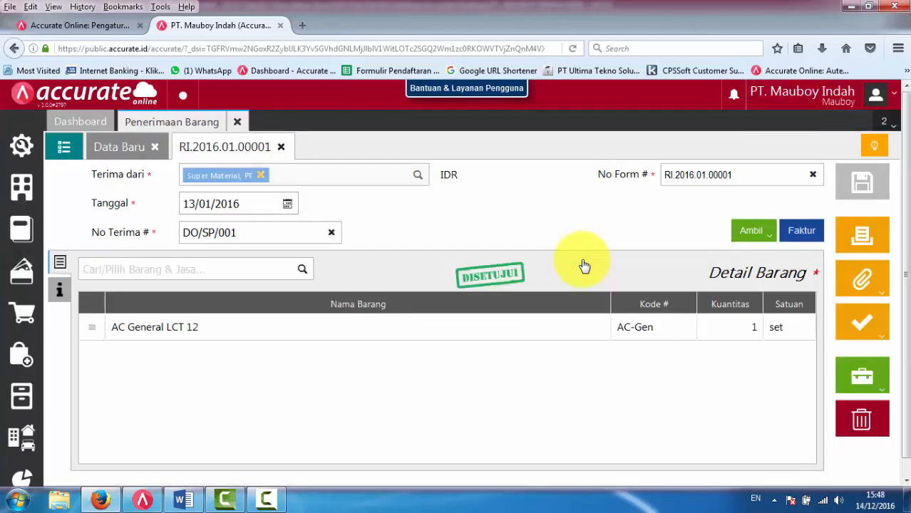
{"action": "left_click", "coordinate": [864, 384]}
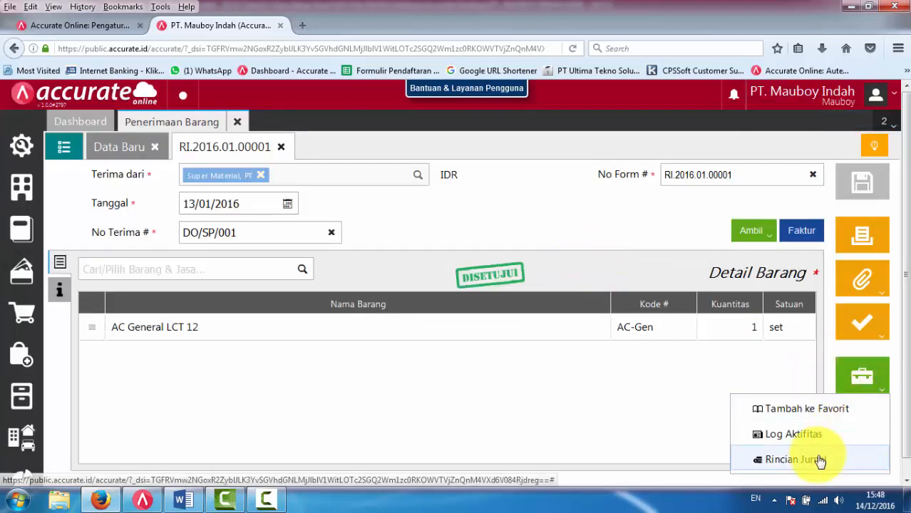
{"action": "left_click", "coordinate": [818, 460]}
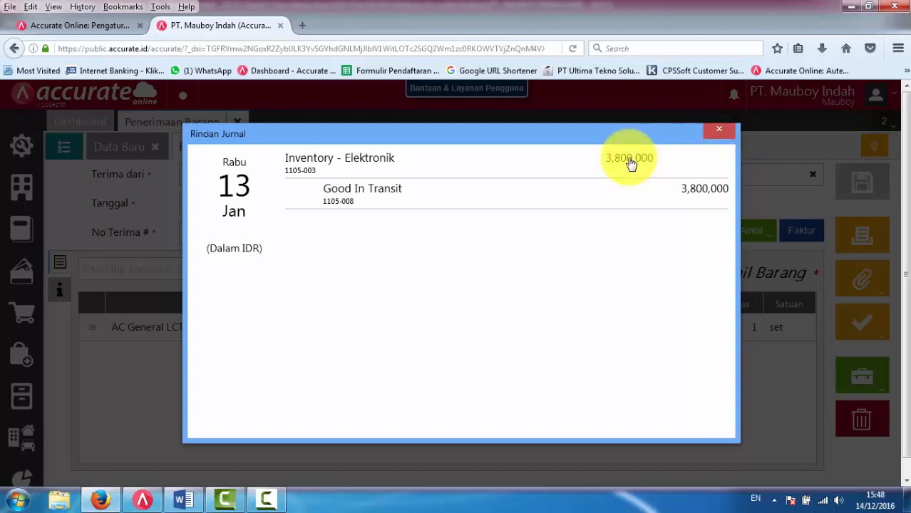
{"action": "left_click", "coordinate": [724, 133]}
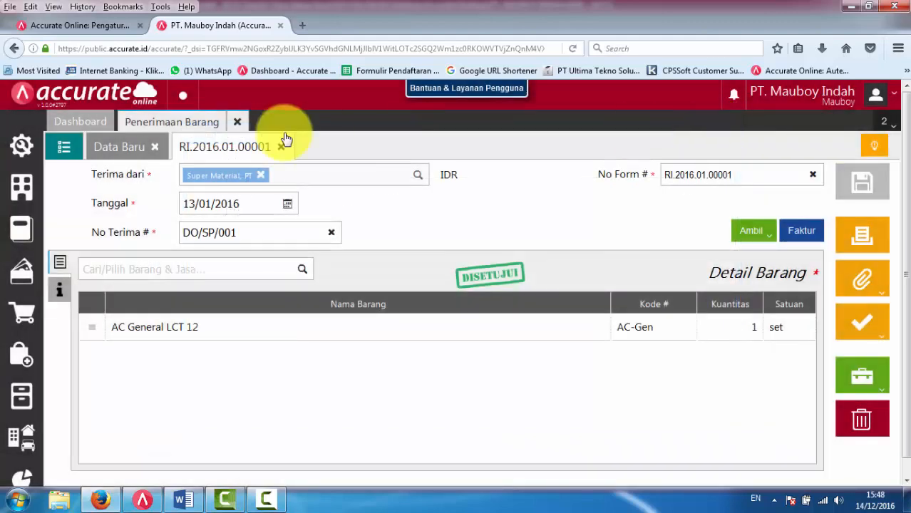
{"action": "left_click", "coordinate": [240, 122]}
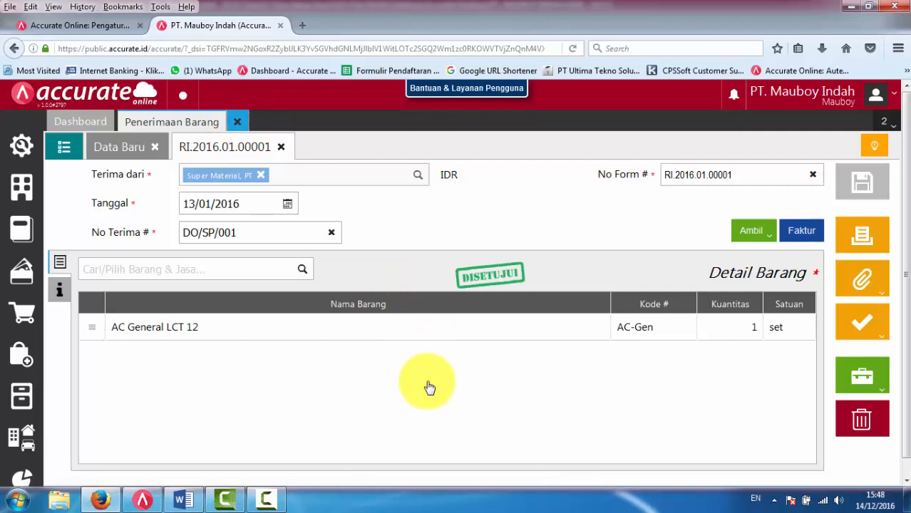